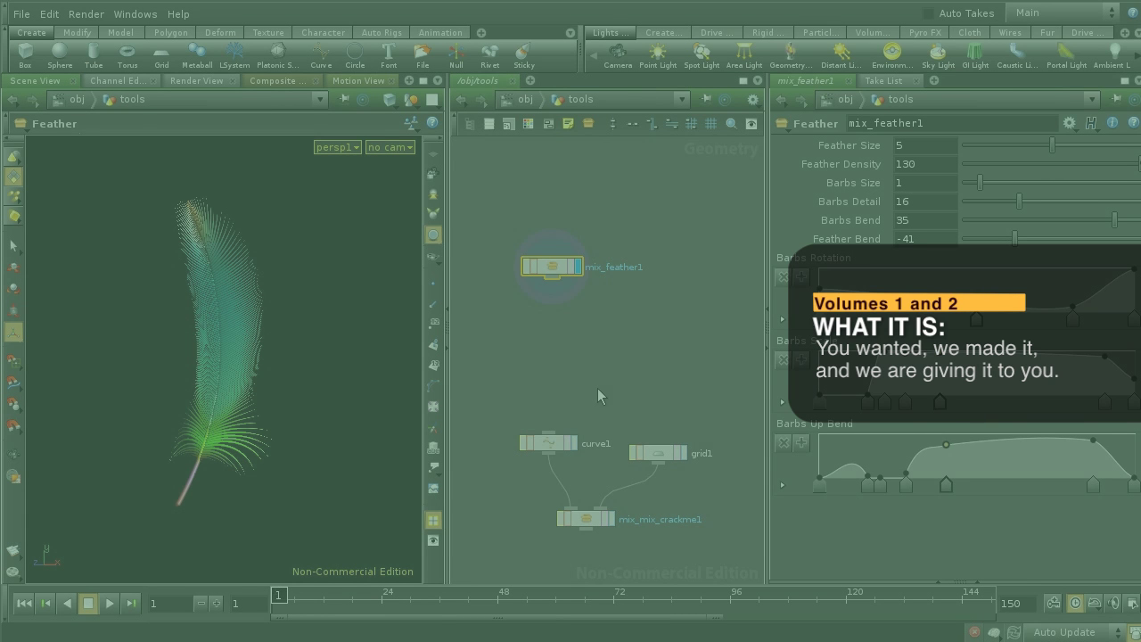
# Step: Zoom in on the feather and nudge a point on the Barbs Up Bend ramp
pyautogui.click(590, 369)
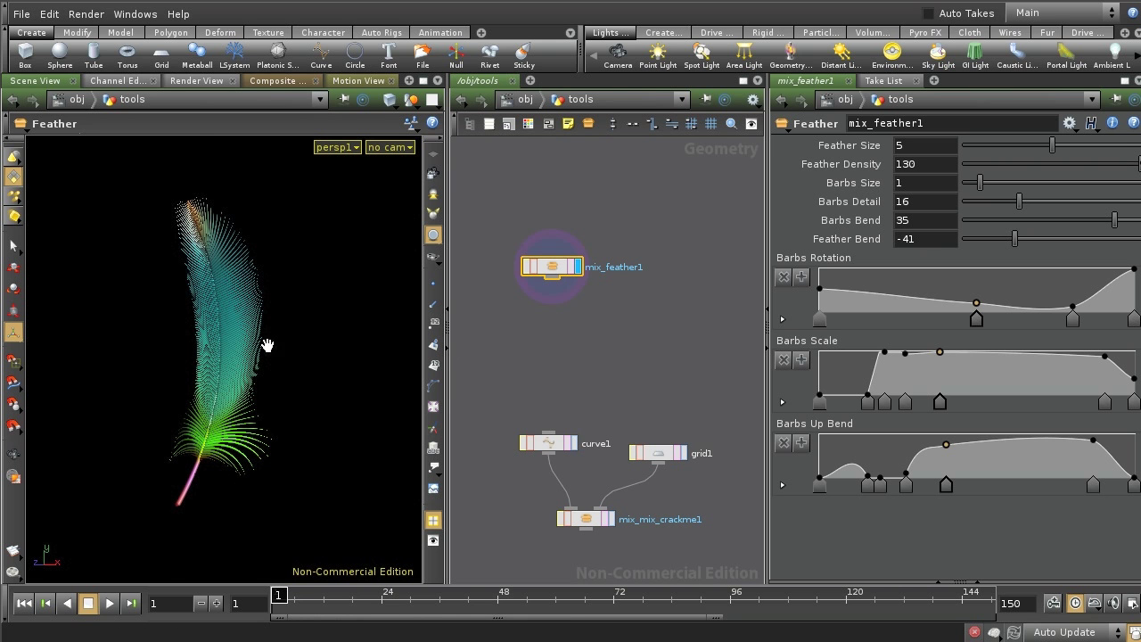
pyautogui.moveTo(267, 345); pyautogui.dragTo(306, 348, button='right')
pyautogui.moveTo(306, 349)
pyautogui.mouseDown()
pyautogui.moveTo(324, 399)
pyautogui.moveTo(331, 389)
pyautogui.moveTo(278, 395)
pyautogui.moveTo(262, 383)
pyautogui.moveTo(261, 331)
pyautogui.moveTo(602, 358)
pyautogui.mouseUp()
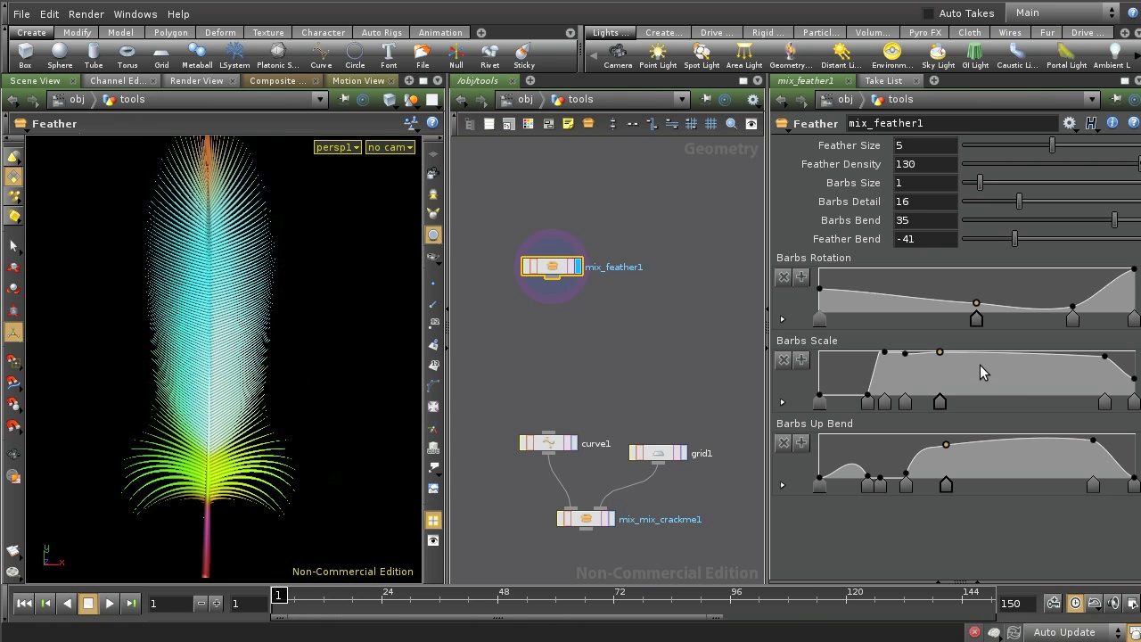
pyautogui.moveTo(947, 445); pyautogui.dragTo(939, 451)
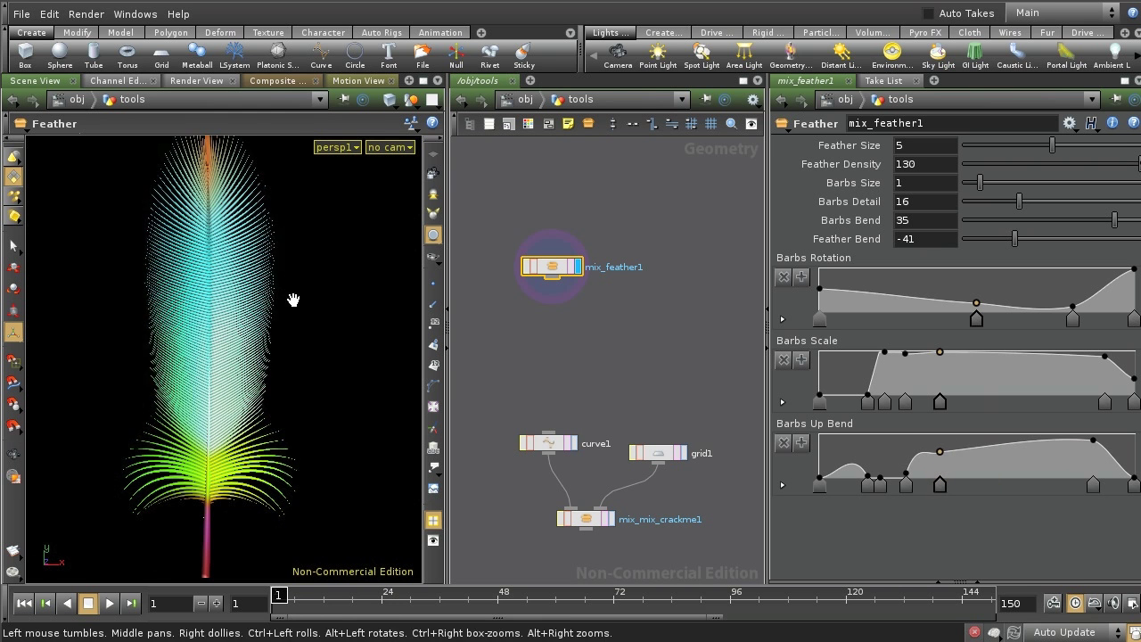
pyautogui.moveTo(294, 300); pyautogui.dragTo(327, 326)
pyautogui.moveTo(1015, 239); pyautogui.dragTo(1016, 239)
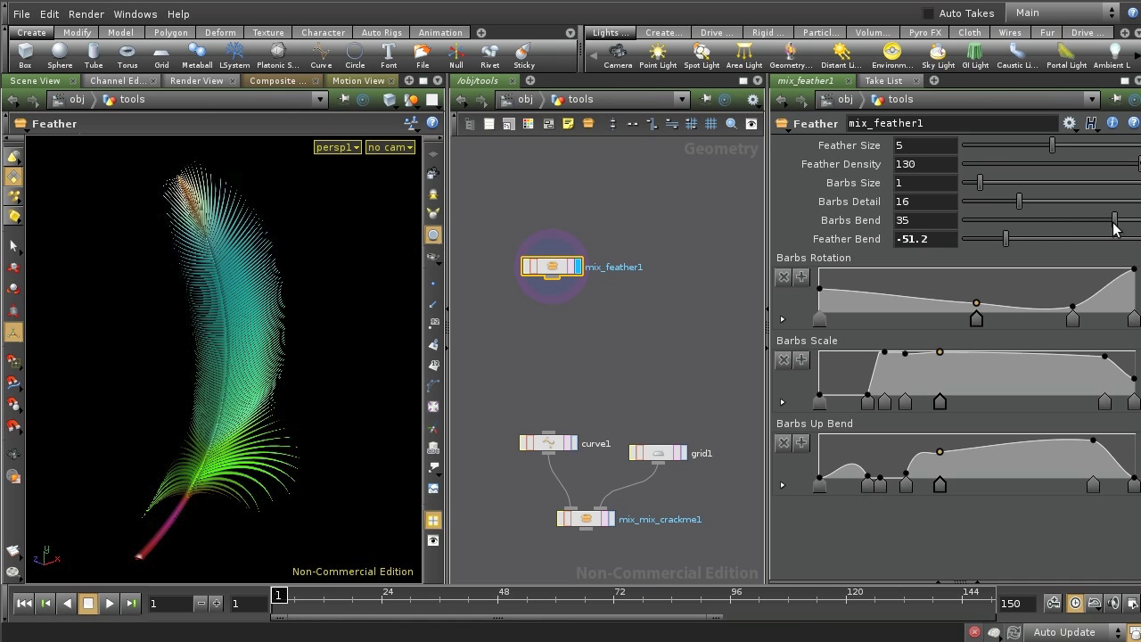
# Step: Lower Barbs Bend from 35 to 2.7 and reshape the Barbs Rotation ramp to rise near the tip
pyautogui.moveTo(1113, 228); pyautogui.dragTo(1056, 228)
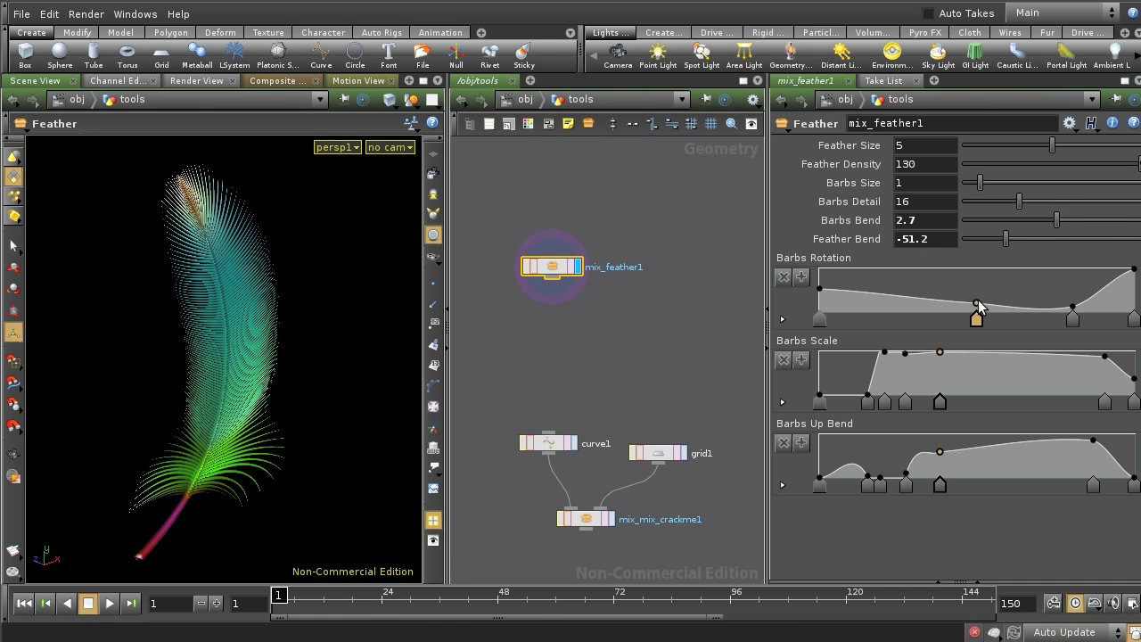
pyautogui.moveTo(976, 295); pyautogui.dragTo(978, 307)
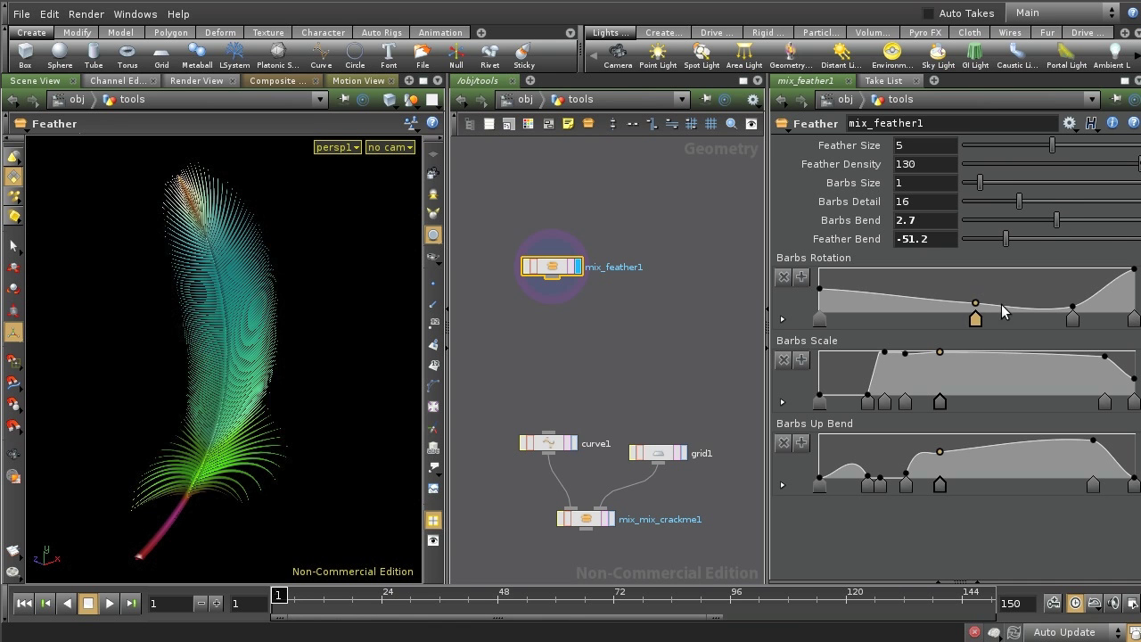
pyautogui.moveTo(1070, 307); pyautogui.dragTo(1073, 285)
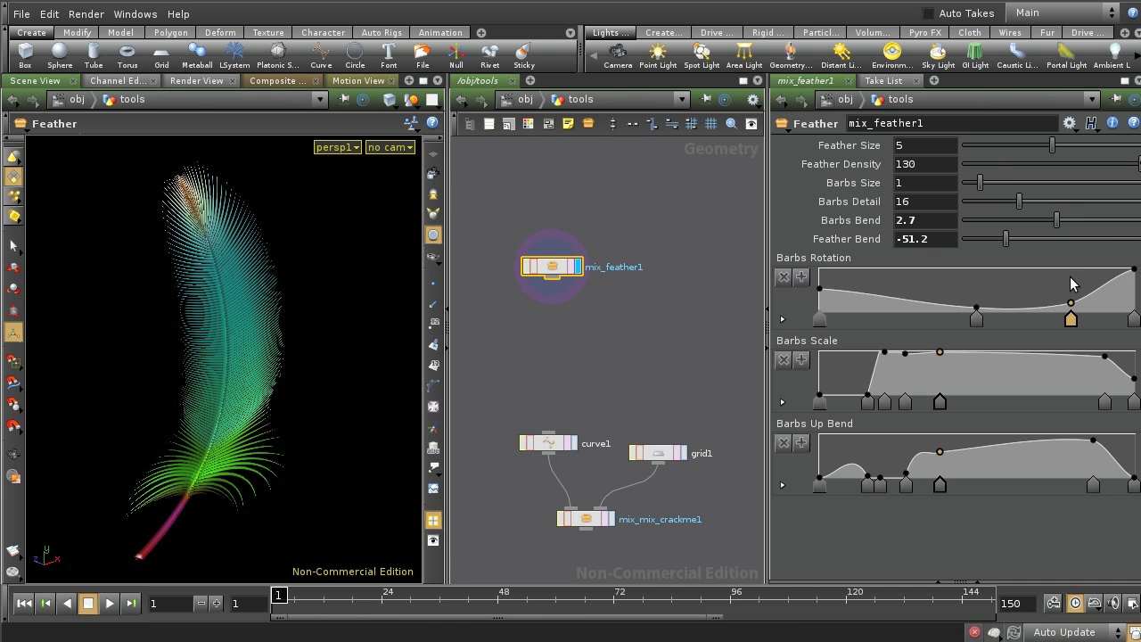
pyautogui.click(1134, 270)
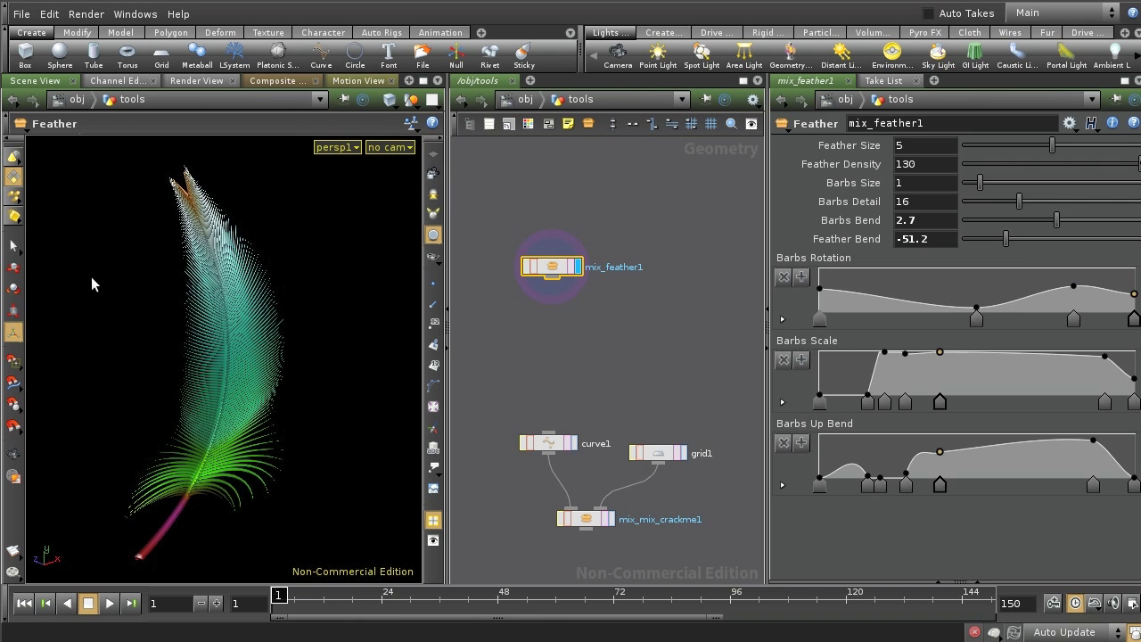
pyautogui.press('Escape')
pyautogui.moveTo(91, 276)
pyautogui.mouseDown()
pyautogui.moveTo(216, 285)
pyautogui.moveTo(306, 331)
pyautogui.moveTo(148, 339)
pyautogui.moveTo(277, 358)
pyautogui.mouseUp()
pyautogui.press('Return')
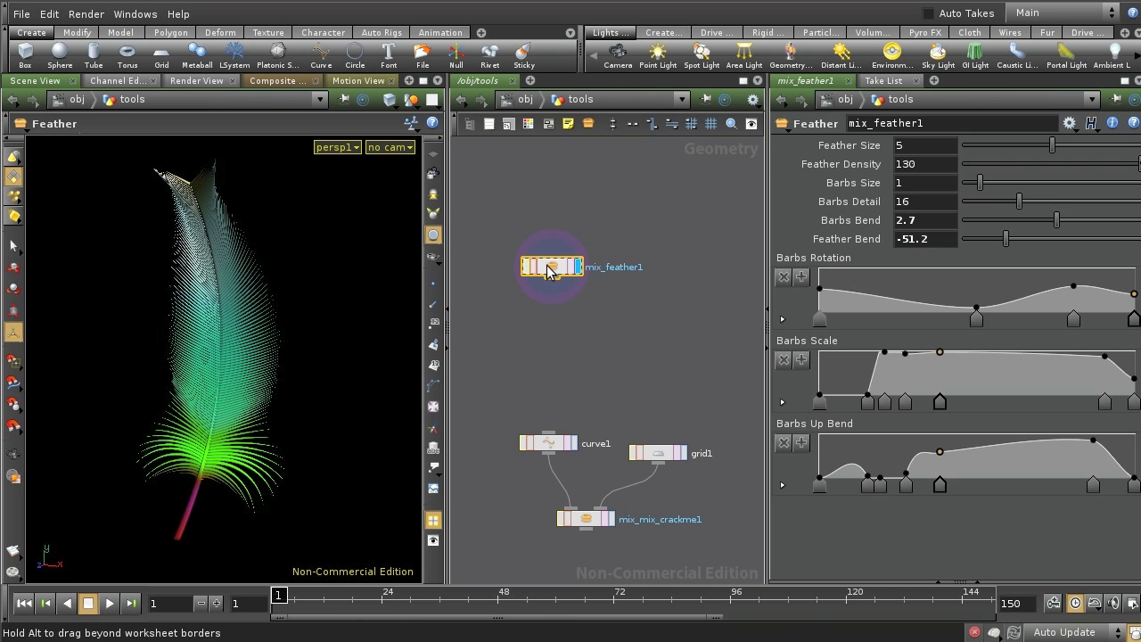
# Step: Display and select the mix_mix_crackme1 floor crack asset and orbit around it
pyautogui.moveTo(548, 271); pyautogui.dragTo(564, 248)
pyautogui.moveTo(591, 331); pyautogui.dragTo(577, 262, button='middle')
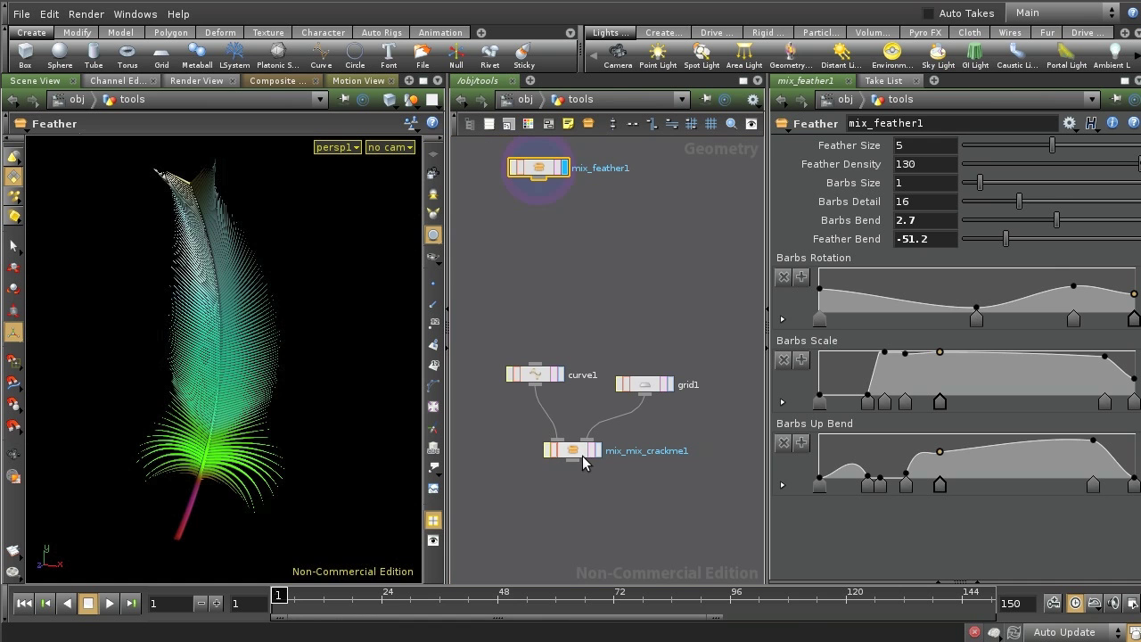
pyautogui.click(596, 451)
pyautogui.click(582, 450)
pyautogui.press('Escape')
pyautogui.moveTo(241, 441)
pyautogui.mouseDown()
pyautogui.moveTo(254, 409)
pyautogui.moveTo(263, 418)
pyautogui.mouseUp()
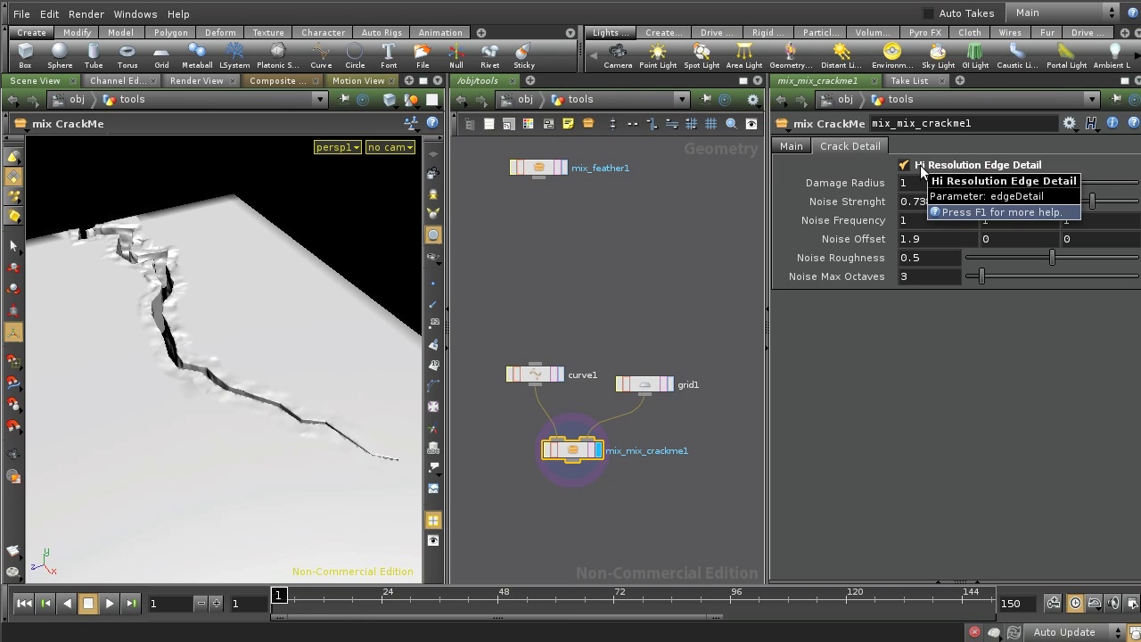
# Step: Turn off Hi Resolution Edge Detail and Work/Final Mode for a fast green preview
pyautogui.click(921, 171)
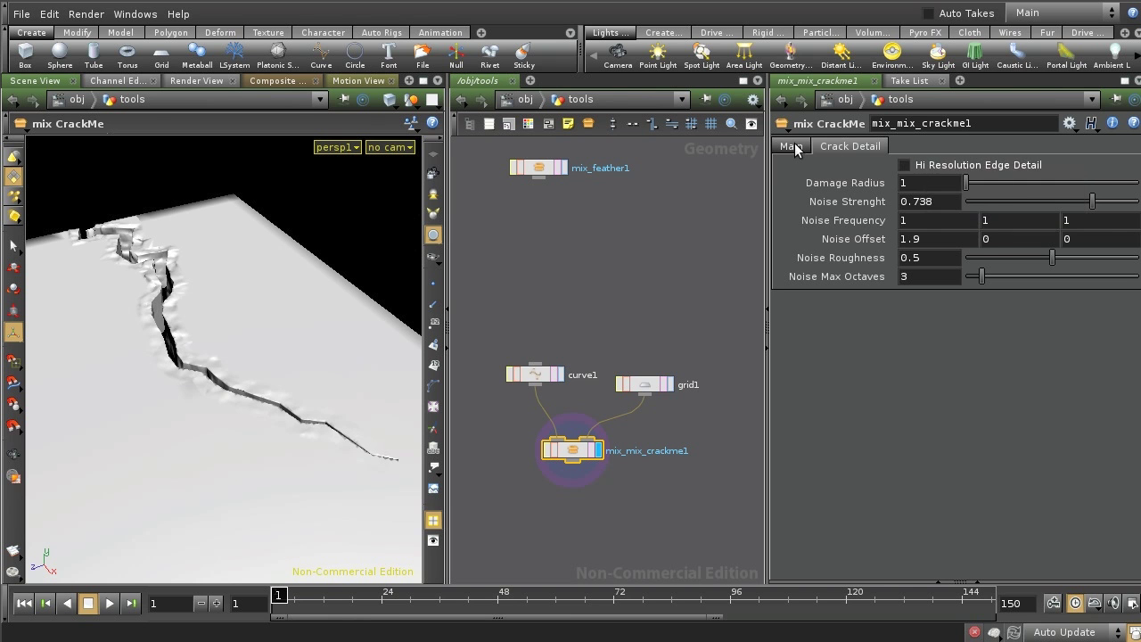
pyautogui.click(794, 149)
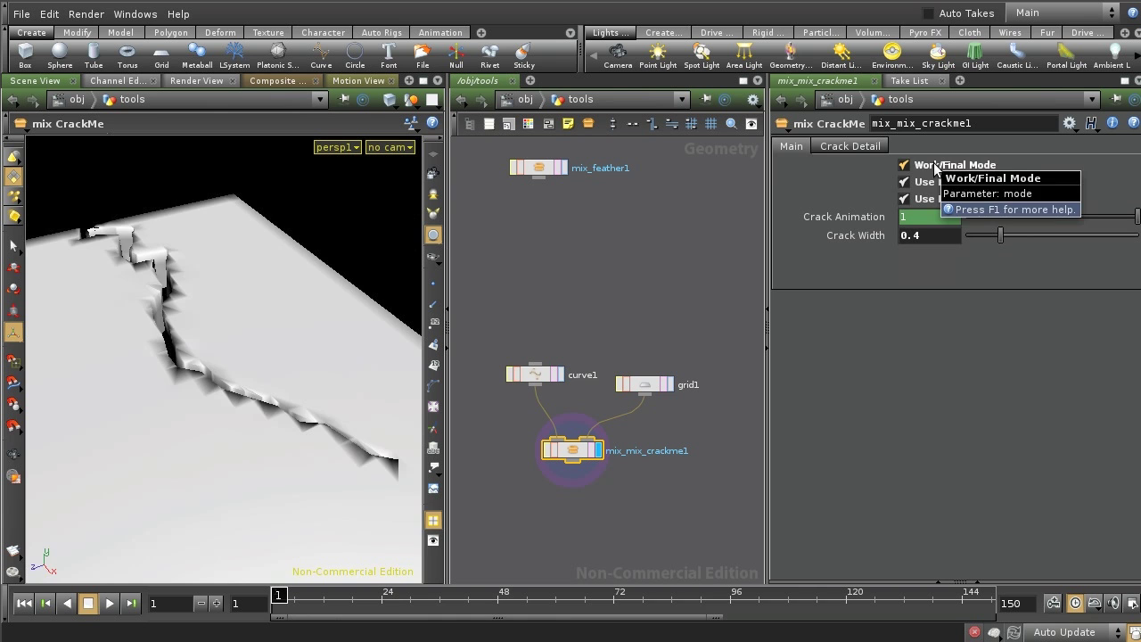
pyautogui.click(935, 168)
pyautogui.moveTo(274, 413)
pyautogui.mouseDown()
pyautogui.moveTo(256, 392)
pyautogui.moveTo(298, 389)
pyautogui.mouseUp()
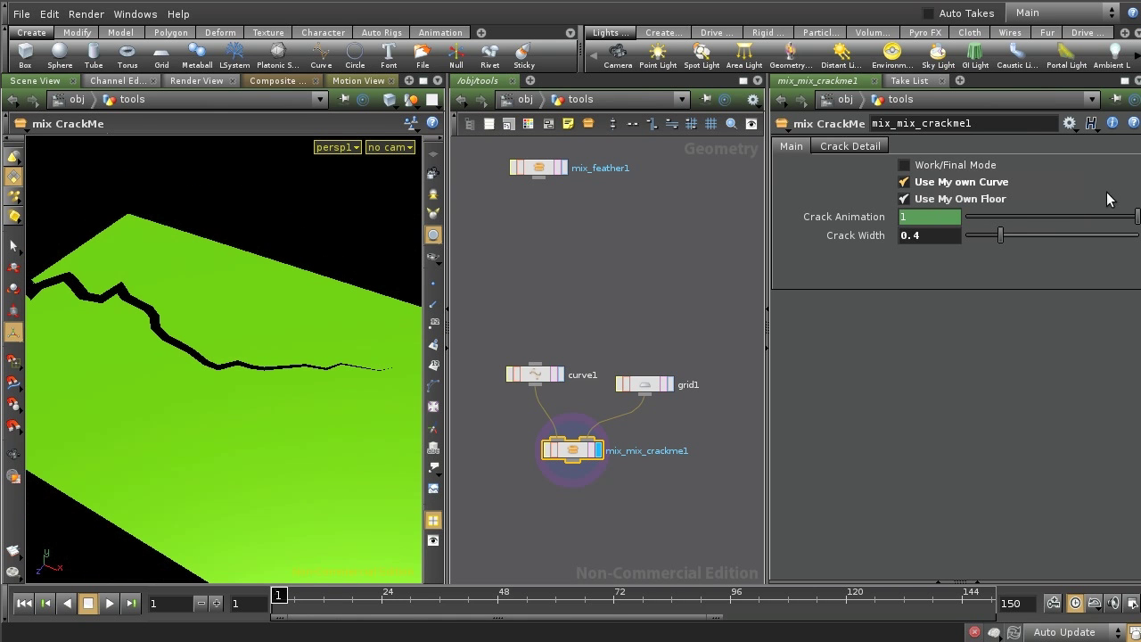
# Step: Scrub Crack Animation down to 0.591, then open the crack's guide curve for editing
pyautogui.moveTo(1116, 224)
pyautogui.mouseDown()
pyautogui.moveTo(1068, 232)
pyautogui.moveTo(944, 214)
pyautogui.moveTo(1119, 216)
pyautogui.mouseUp()
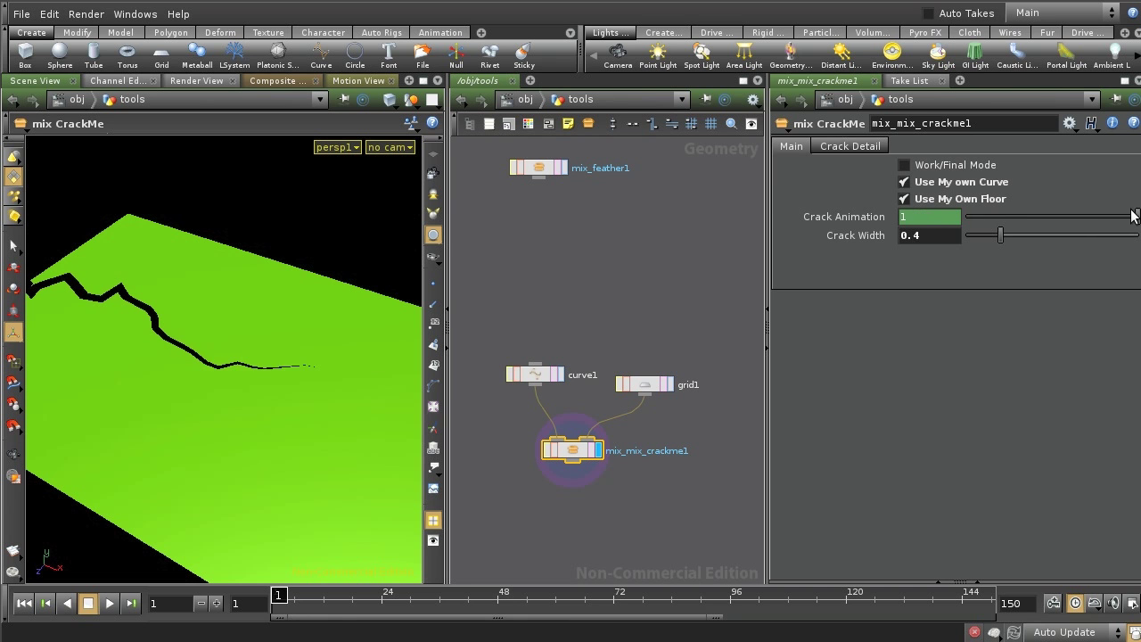
pyautogui.click(536, 374)
pyautogui.press('Return')
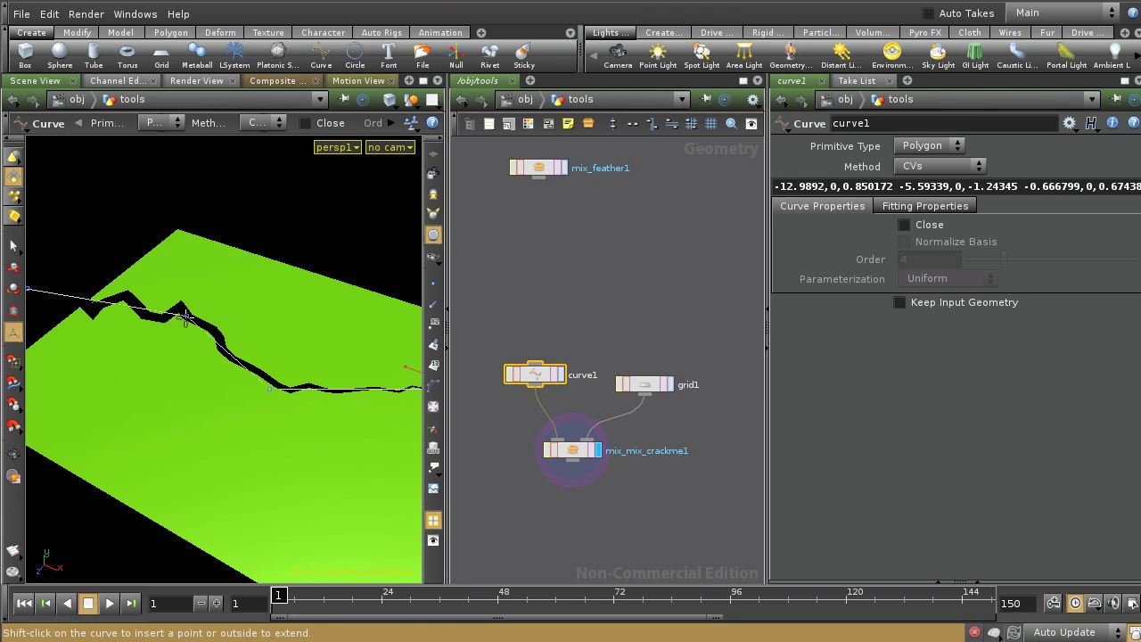
# Step: Move a point on the guide curve to reshape the crack's path
pyautogui.keyDown('alt'); pyautogui.moveTo(263, 336); pyautogui.dragTo(161, 378); pyautogui.keyUp('alt')
pyautogui.click(256, 379)
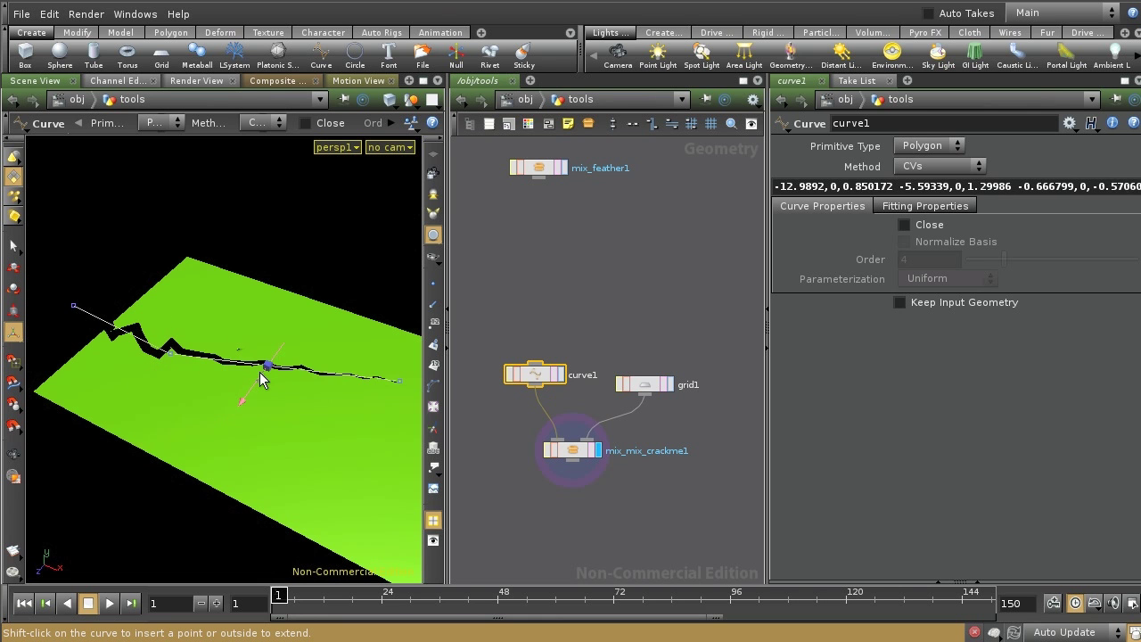
pyautogui.moveTo(251, 383)
pyautogui.mouseDown()
pyautogui.moveTo(338, 395)
pyautogui.moveTo(362, 351)
pyautogui.mouseUp()
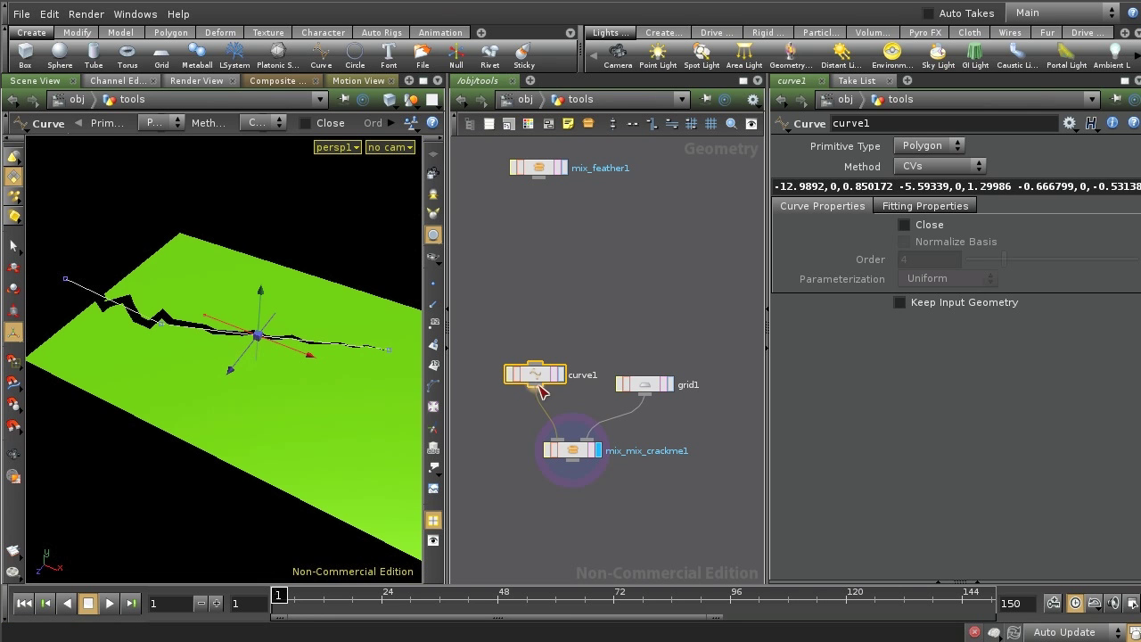
# Step: Scrub Crack Animation, turn Work/Final Mode and Hi Resolution Edge Detail on, and zoom in on the fissure
pyautogui.click(573, 438)
pyautogui.moveTo(1017, 220); pyautogui.dragTo(1139, 214)
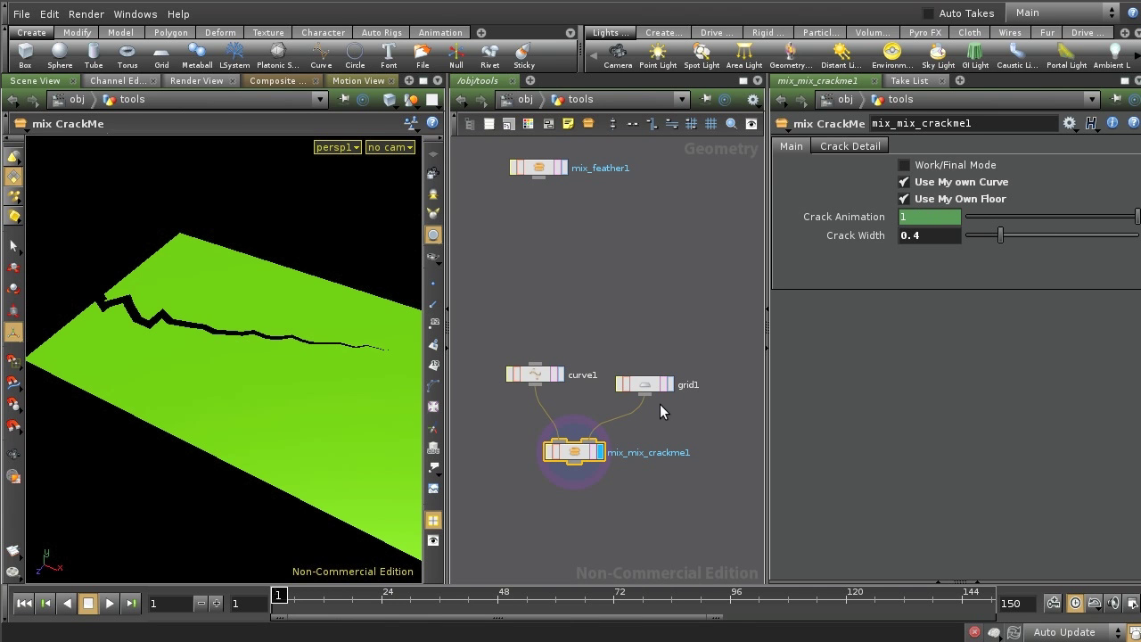
pyautogui.click(858, 143)
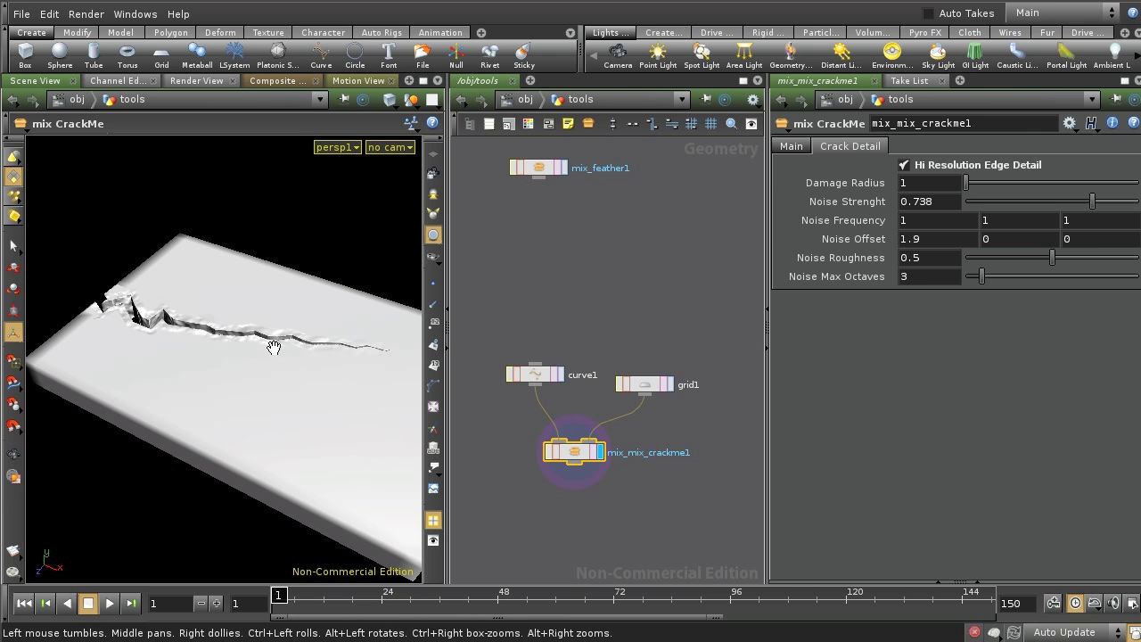
pyautogui.moveTo(273, 348)
pyautogui.mouseDown()
pyautogui.moveTo(184, 336)
pyautogui.moveTo(352, 386)
pyautogui.moveTo(323, 387)
pyautogui.mouseUp()
pyautogui.scroll(3, 280, 420)
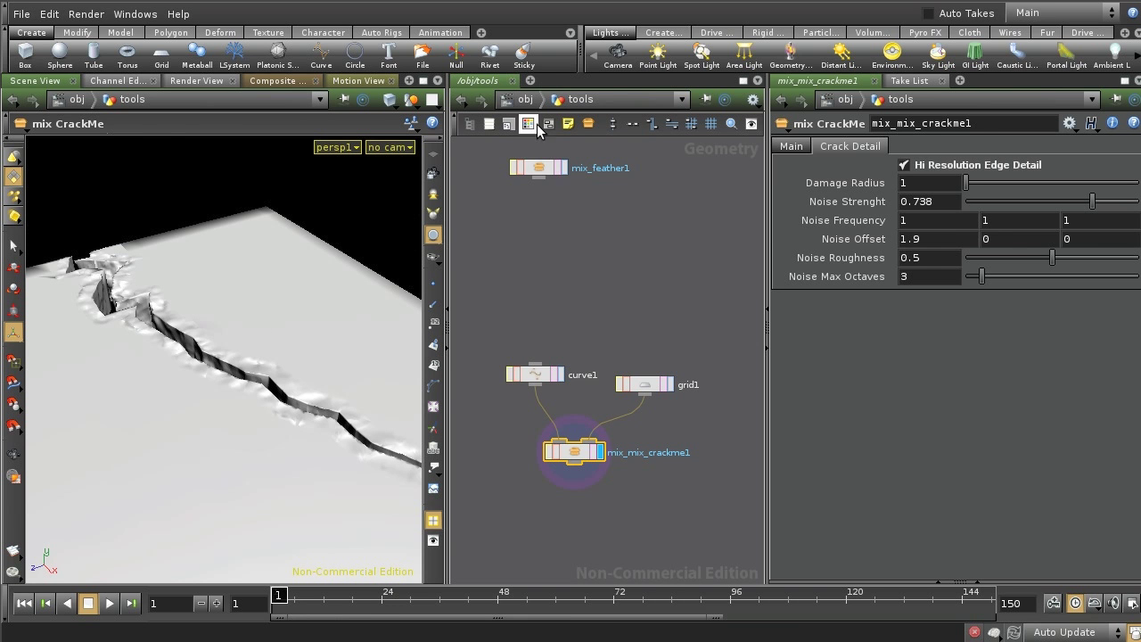
pyautogui.click(524, 99)
# Step: Hide the tools object, select ocean_scene, and look through camera cam1 in a wider viewport
pyautogui.click(541, 277)
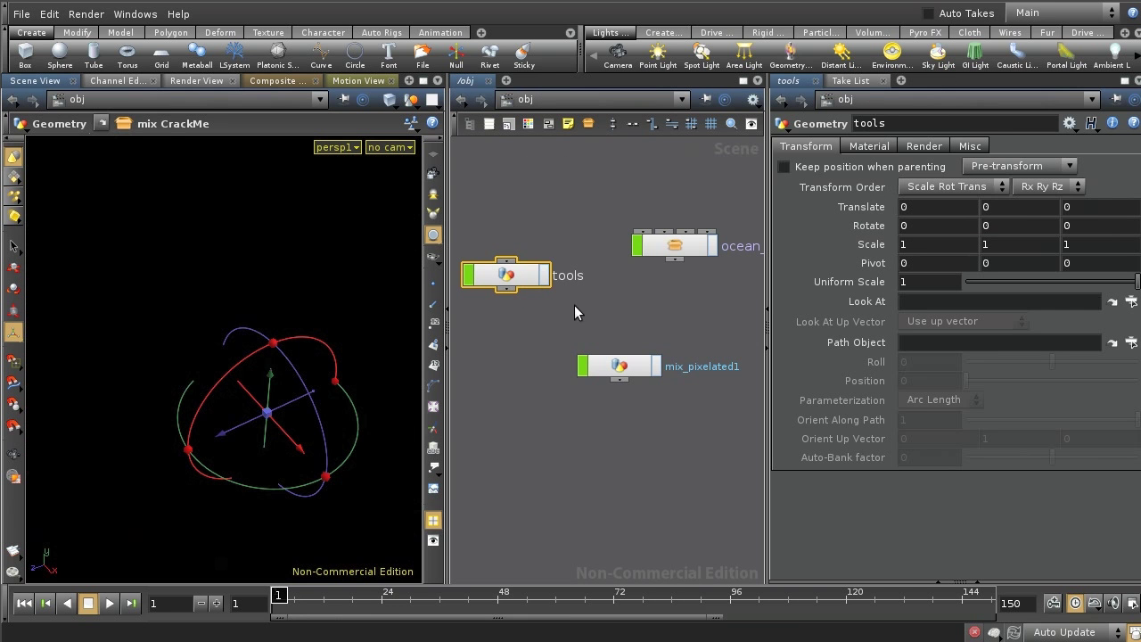
pyautogui.click(674, 247)
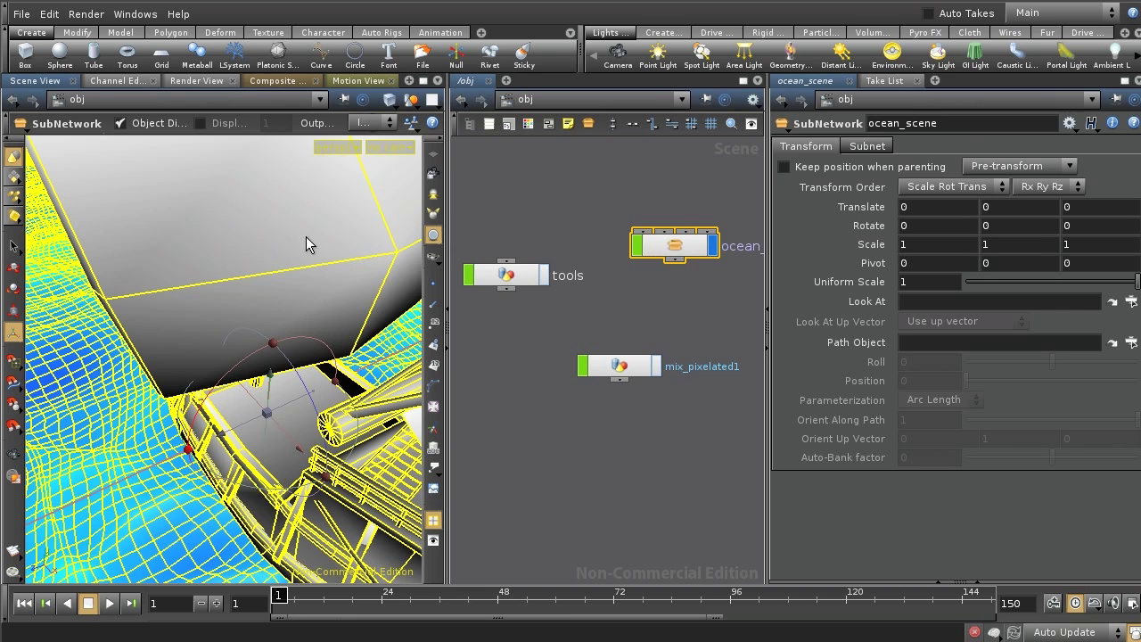
pyautogui.click(396, 147)
pyautogui.click(410, 227)
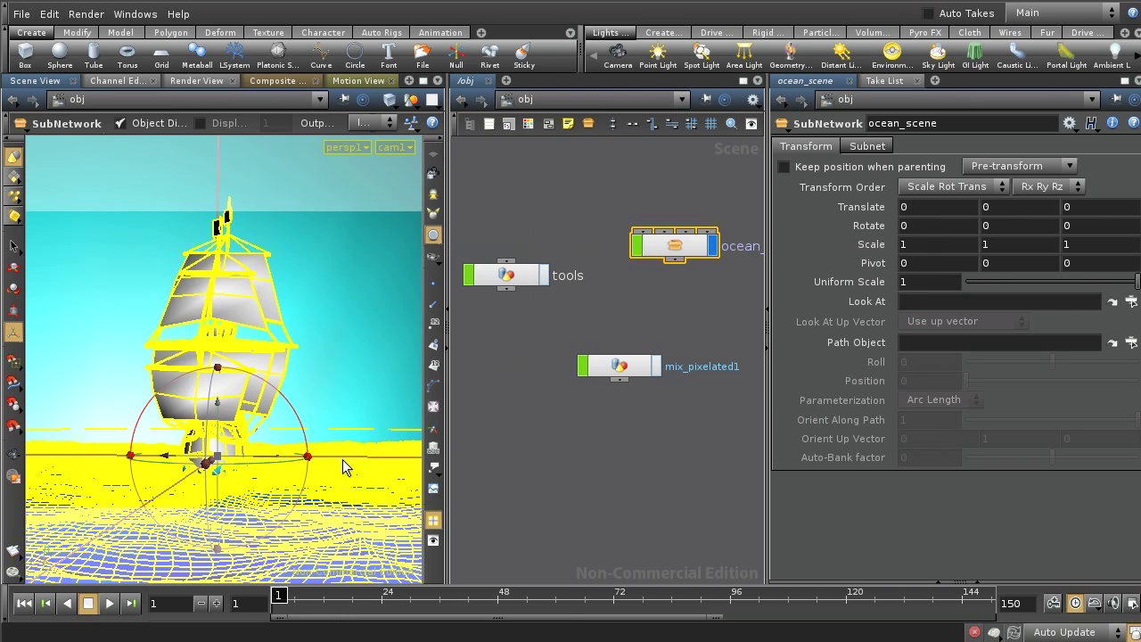
pyautogui.click(511, 514)
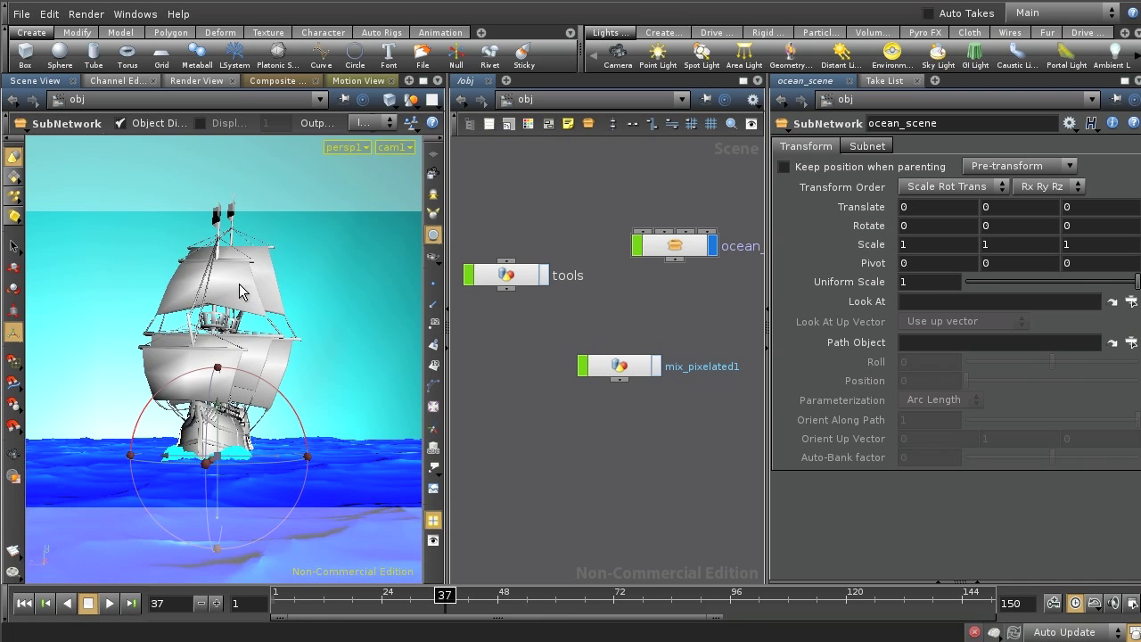
pyautogui.moveTo(447, 410); pyautogui.dragTo(590, 410)
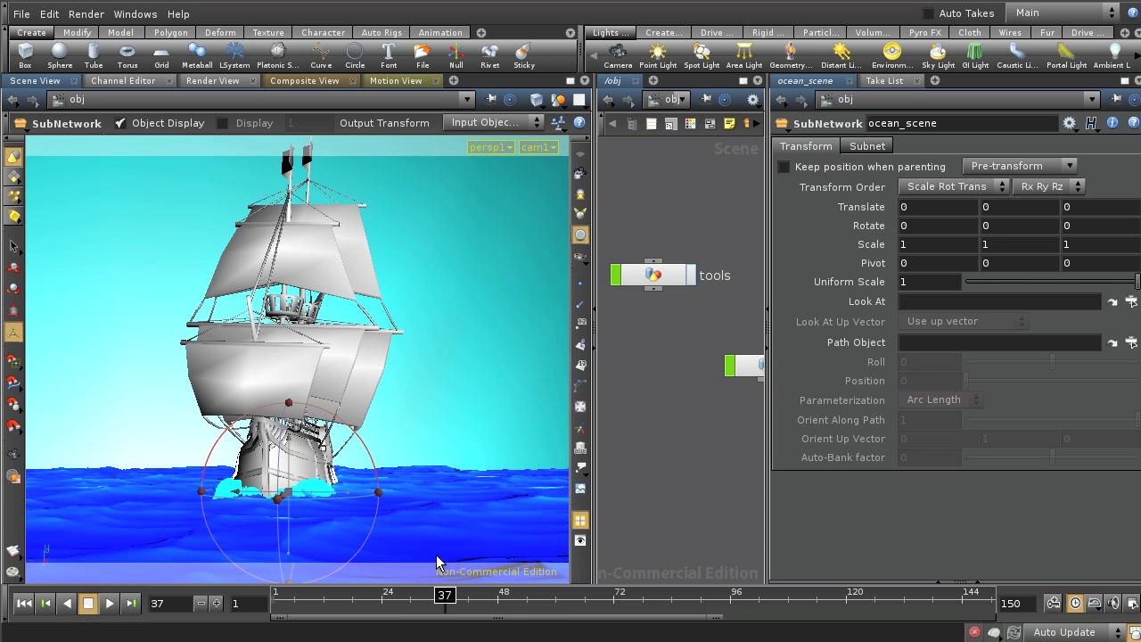
# Step: Scrub the ocean animation to frame 88 and widen the network pane
pyautogui.moveTo(444, 594); pyautogui.dragTo(898, 606)
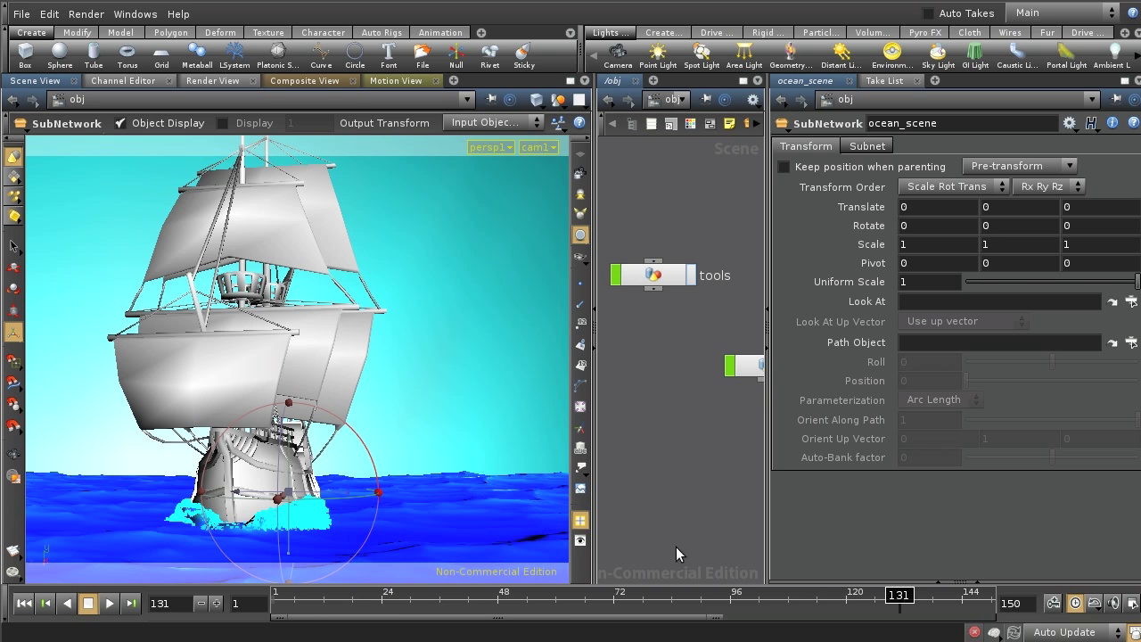
pyautogui.moveTo(881, 604); pyautogui.dragTo(640, 604)
pyautogui.moveTo(475, 603); pyautogui.dragTo(389, 604)
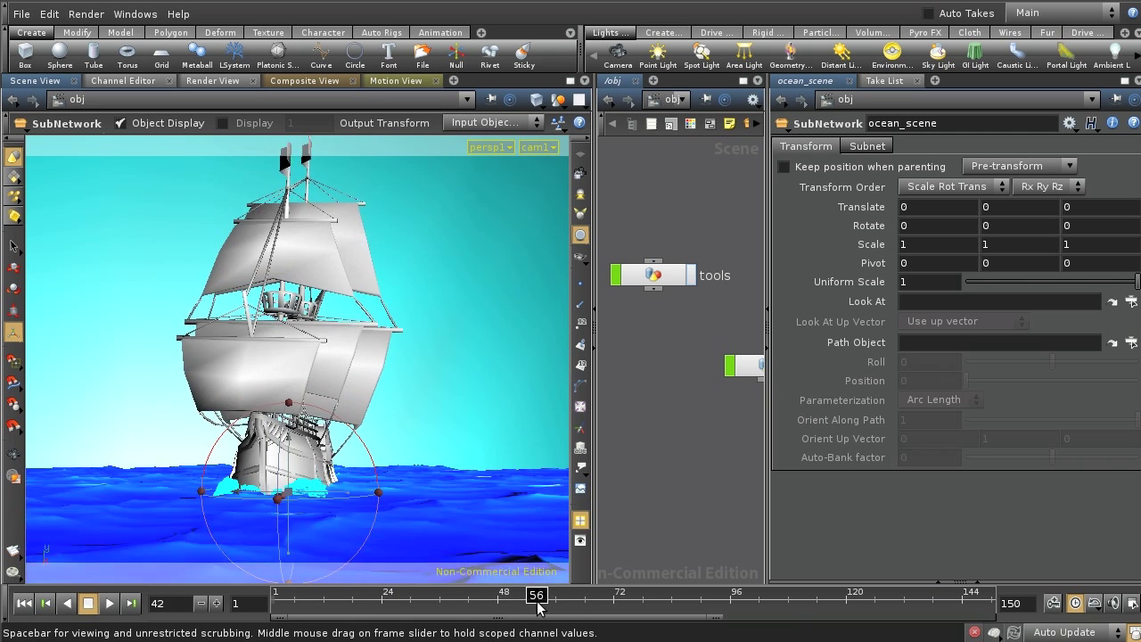
pyautogui.moveTo(390, 604); pyautogui.dragTo(691, 604)
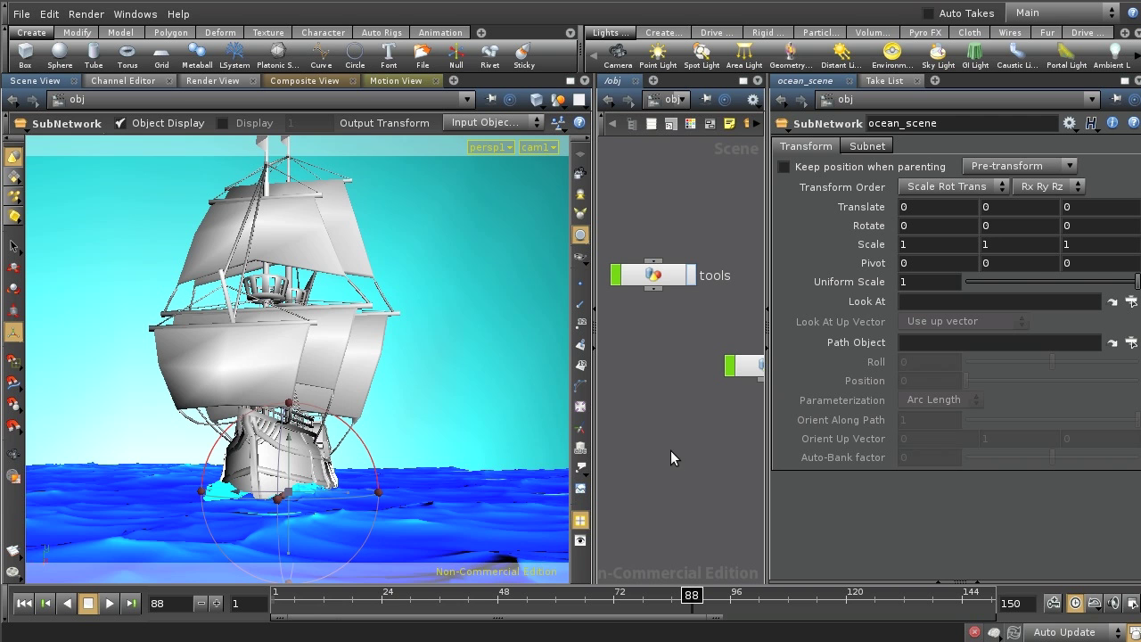
pyautogui.moveTo(592, 479); pyautogui.dragTo(424, 458)
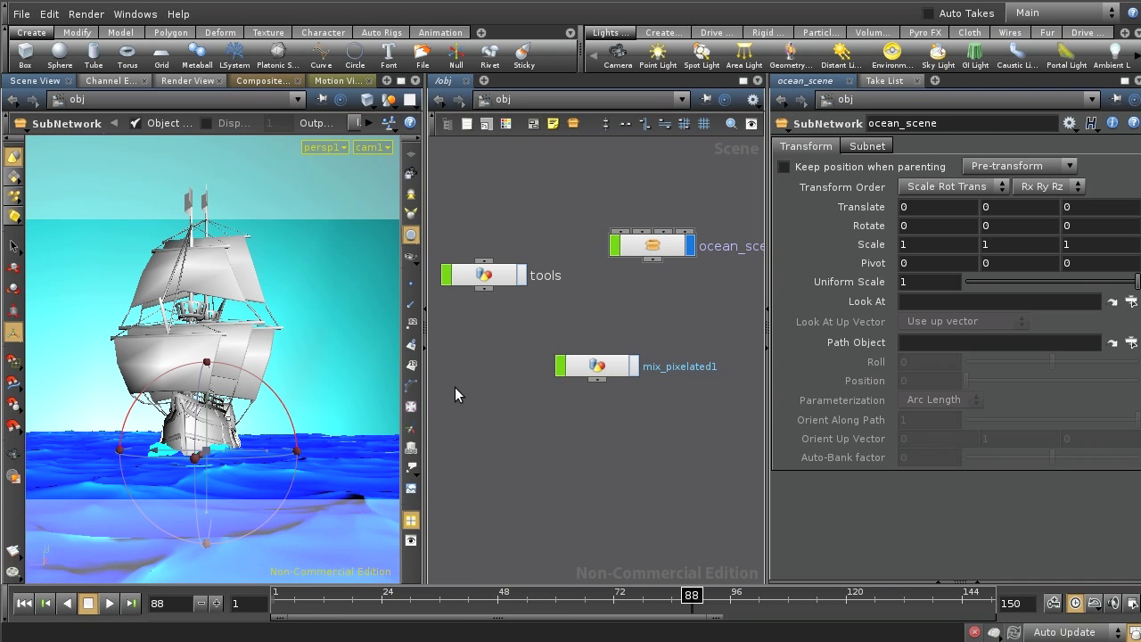
# Step: Dive into the ocean_scene subnetwork and then into its Ocean geometry network
pyautogui.doubleClick(648, 251)
pyautogui.moveTo(580, 265); pyautogui.dragTo(580, 426, button='middle')
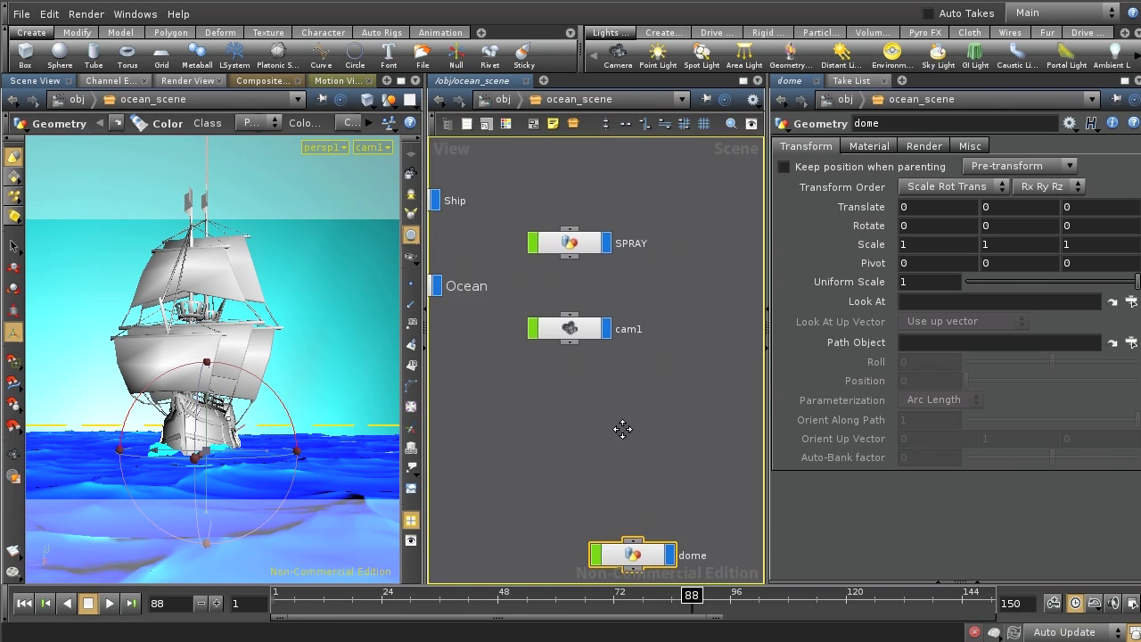
pyautogui.doubleClick(551, 349)
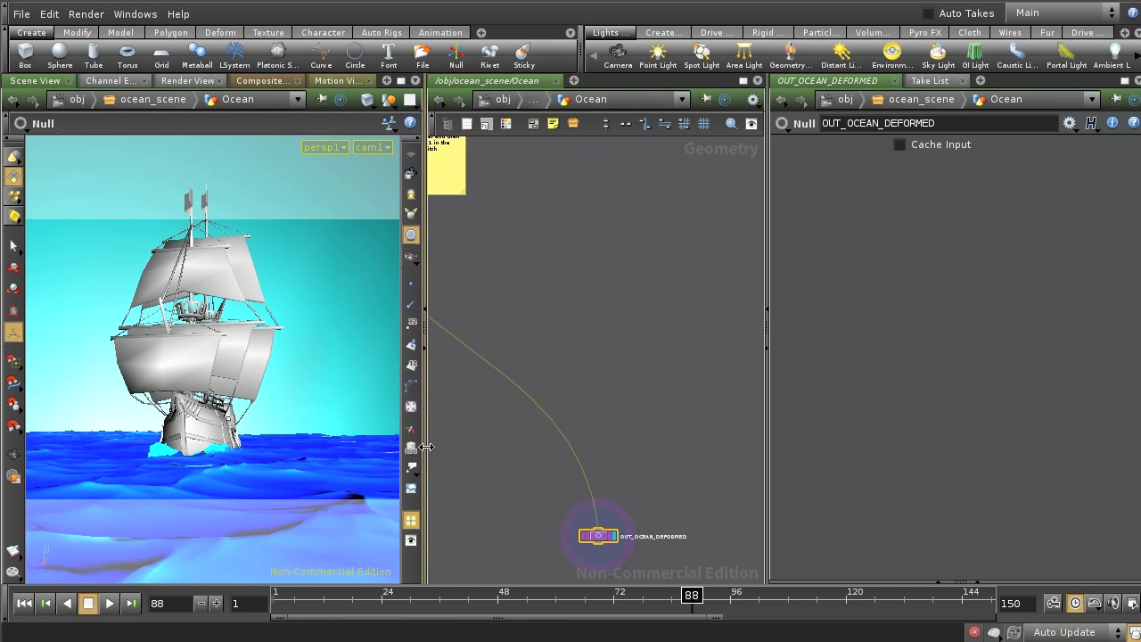
# Step: Widen the network pane and zoom out to frame the whole Ocean node graph
pyautogui.moveTo(422, 449); pyautogui.dragTo(303, 450)
pyautogui.scroll(-5, 650, 402)
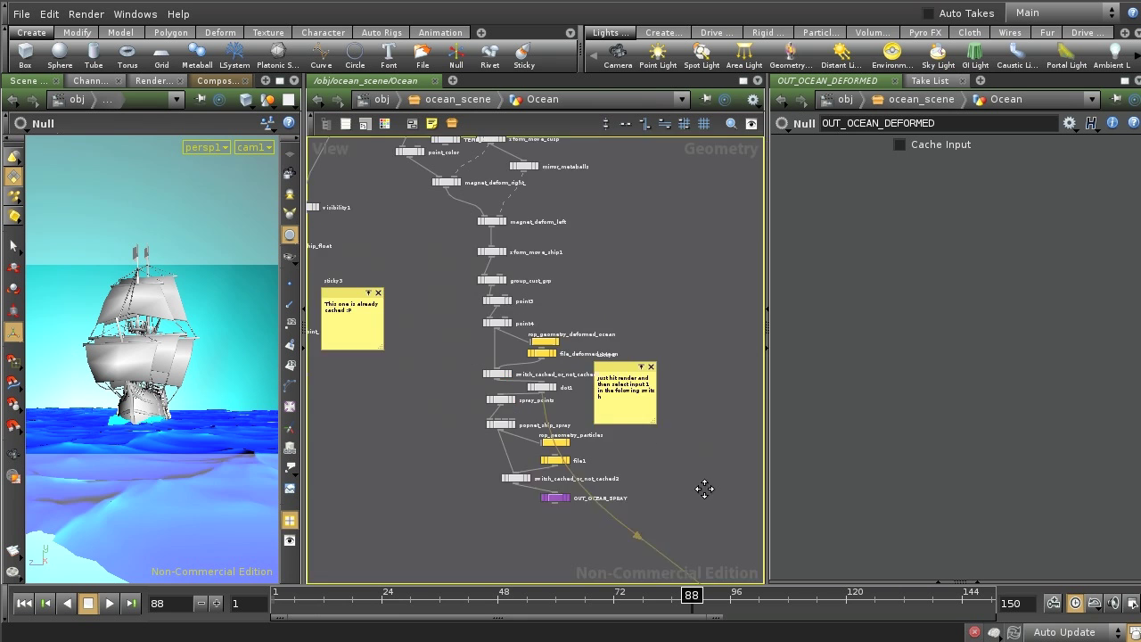
pyautogui.scroll(3, 522, 524)
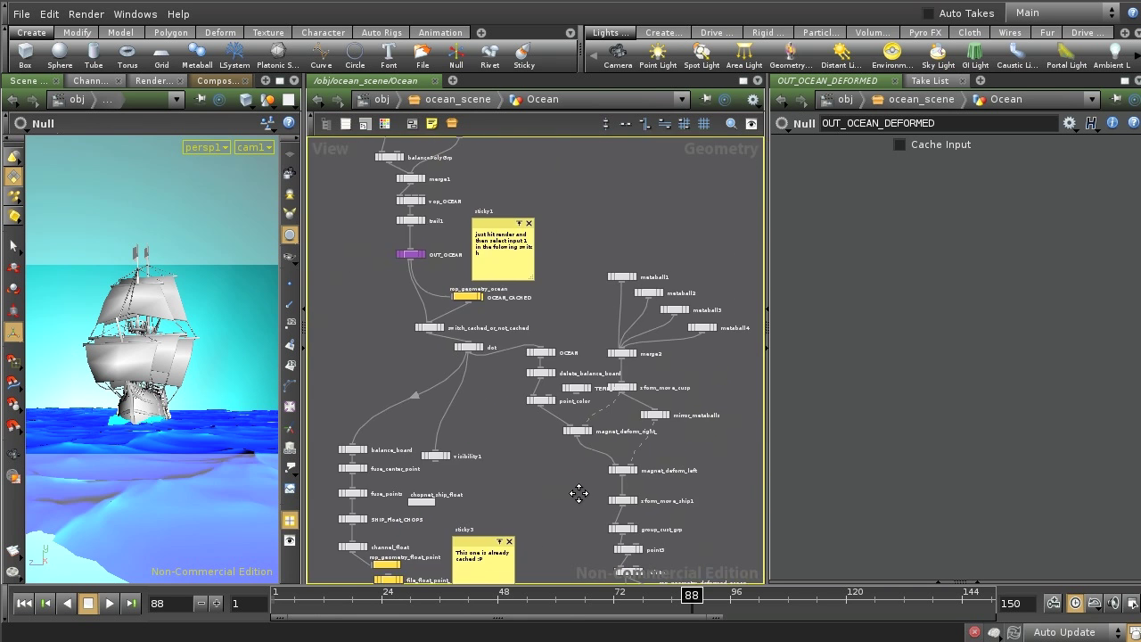
pyautogui.scroll(-2, 521, 479)
pyautogui.scroll(-1, 446, 377)
pyautogui.scroll(-1, 382, 389)
pyautogui.scroll(1, 437, 312)
pyautogui.scroll(-1, 522, 344)
pyautogui.scroll(-1, 514, 356)
pyautogui.scroll(2, 427, 452)
pyautogui.moveTo(427, 452)
pyautogui.mouseDown(button='middle')
pyautogui.moveTo(623, 432)
pyautogui.moveTo(581, 477)
pyautogui.mouseUp(button='middle')
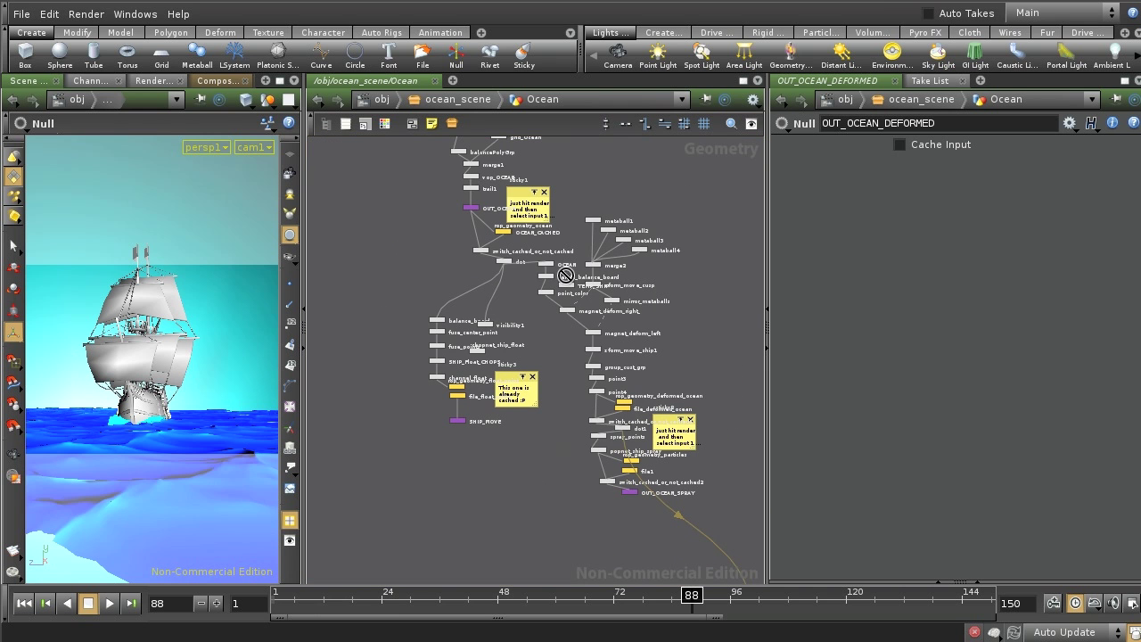
# Step: Return to /obj, hide ocean_scene, and widen the viewport
pyautogui.click(392, 99)
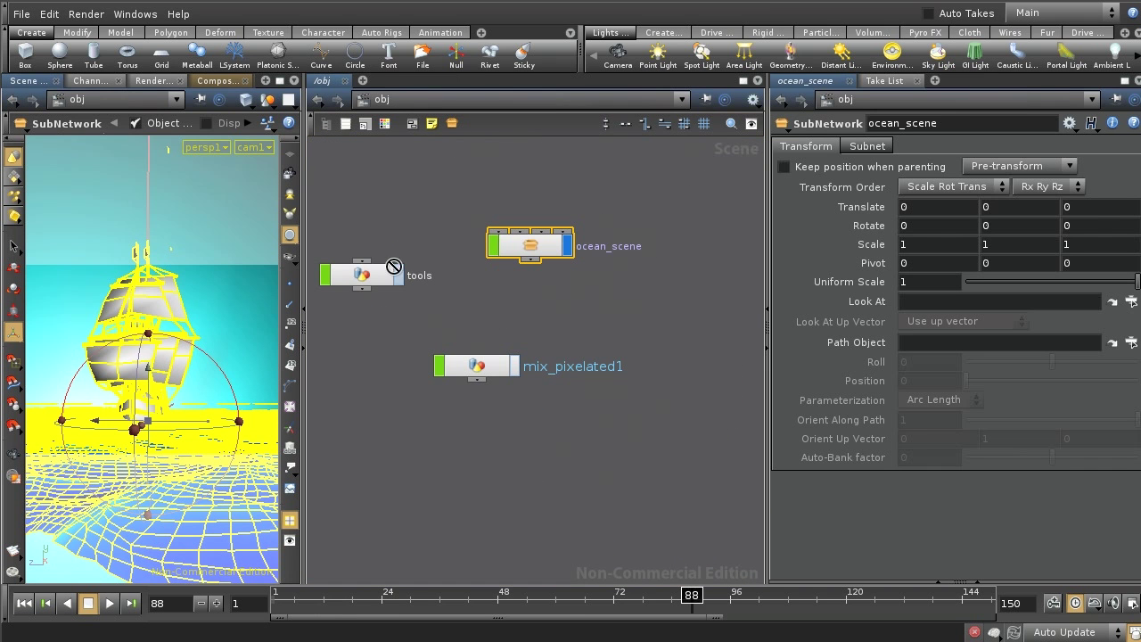
pyautogui.click(574, 235)
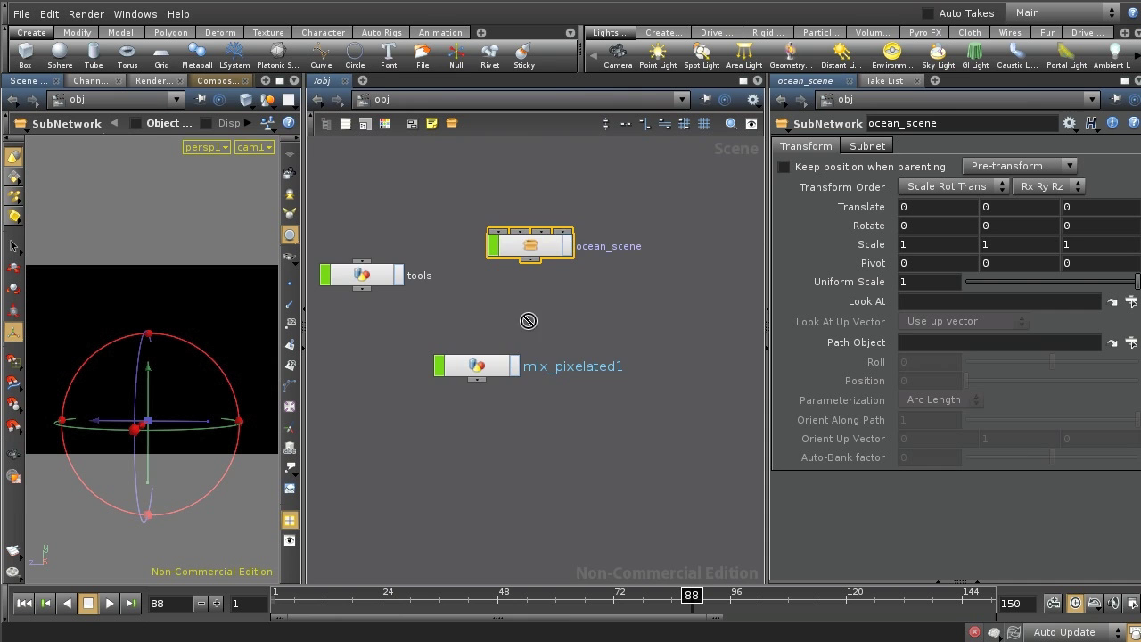
pyautogui.moveTo(506, 315); pyautogui.dragTo(600, 297, button='middle')
pyautogui.click(304, 283)
pyautogui.moveTo(304, 267); pyautogui.dragTo(501, 267)
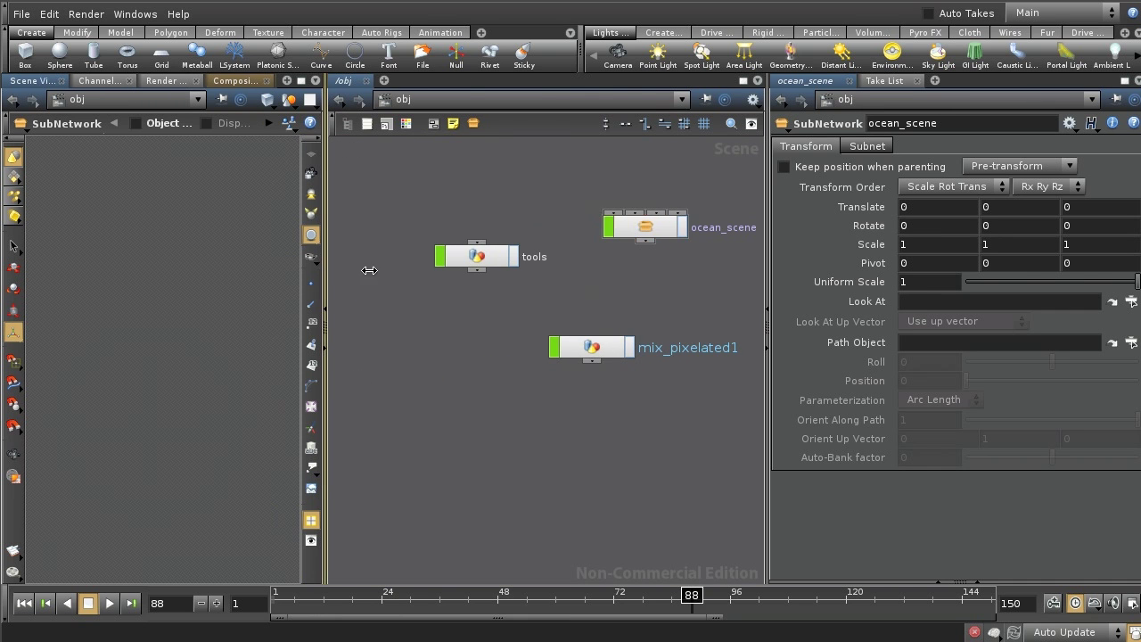
# Step: Display mix_pixelated1 and view the MIXELATED board from the Top view
pyautogui.moveTo(612, 351); pyautogui.dragTo(530, 365, button='middle')
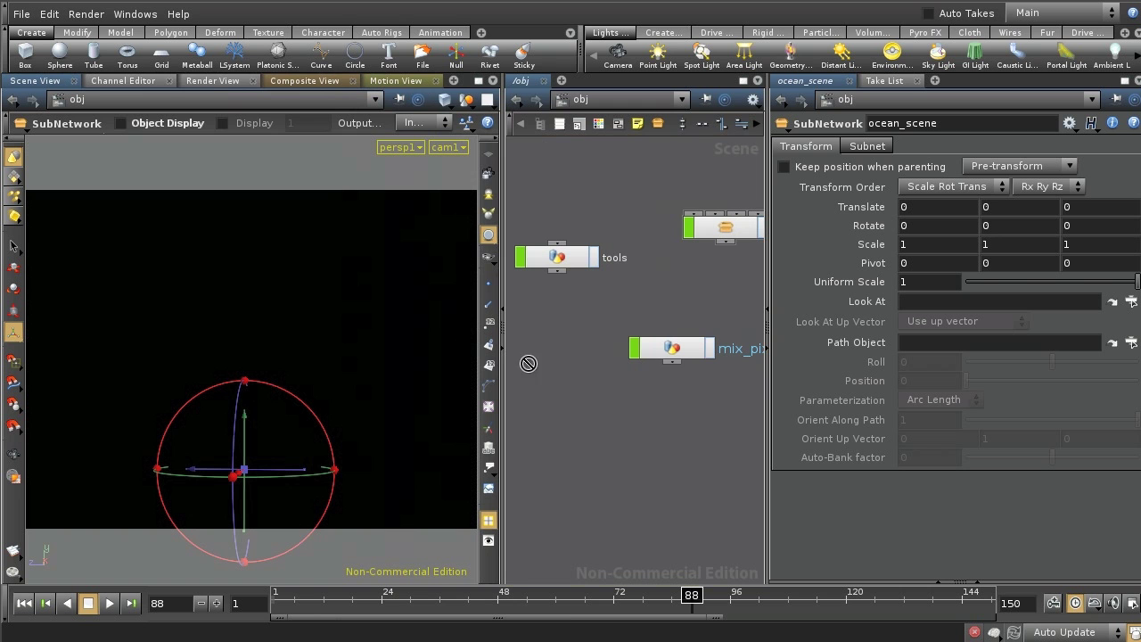
pyautogui.click(709, 348)
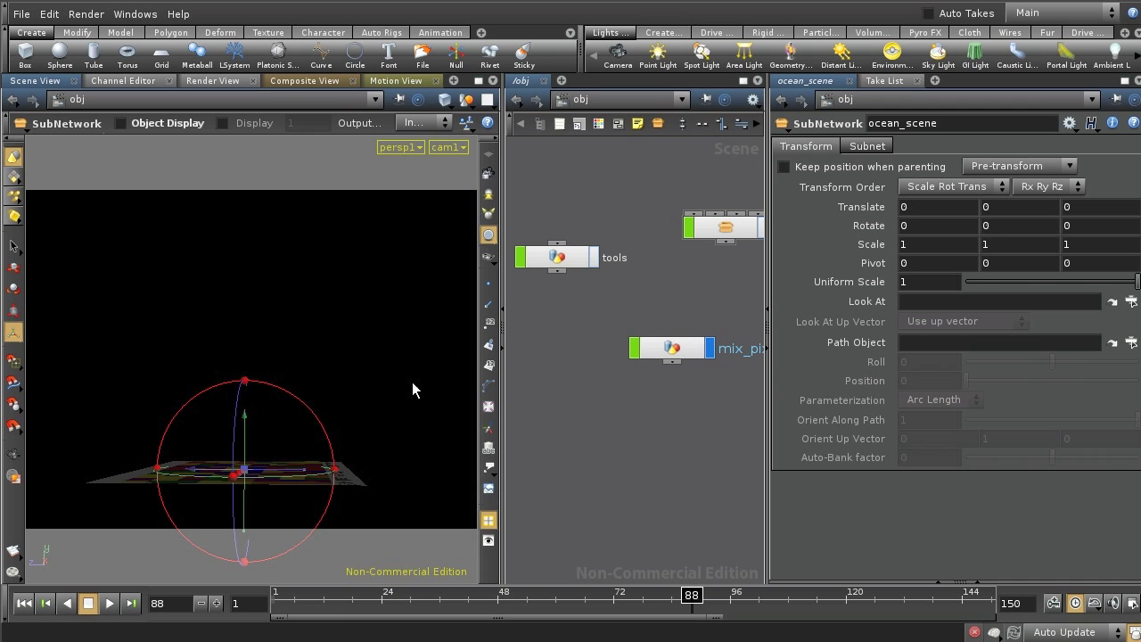
pyautogui.hotkey('space', '2')
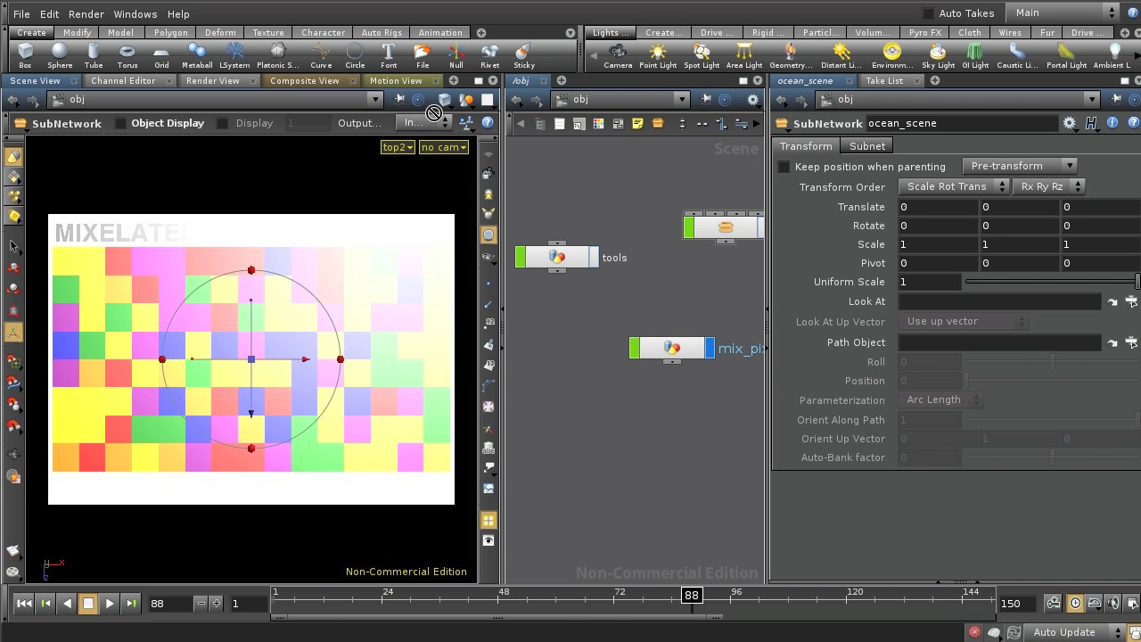
# Step: Use Flat Shaded display with Specular Highlights off, then jump back to frame 1
pyautogui.click(444, 98)
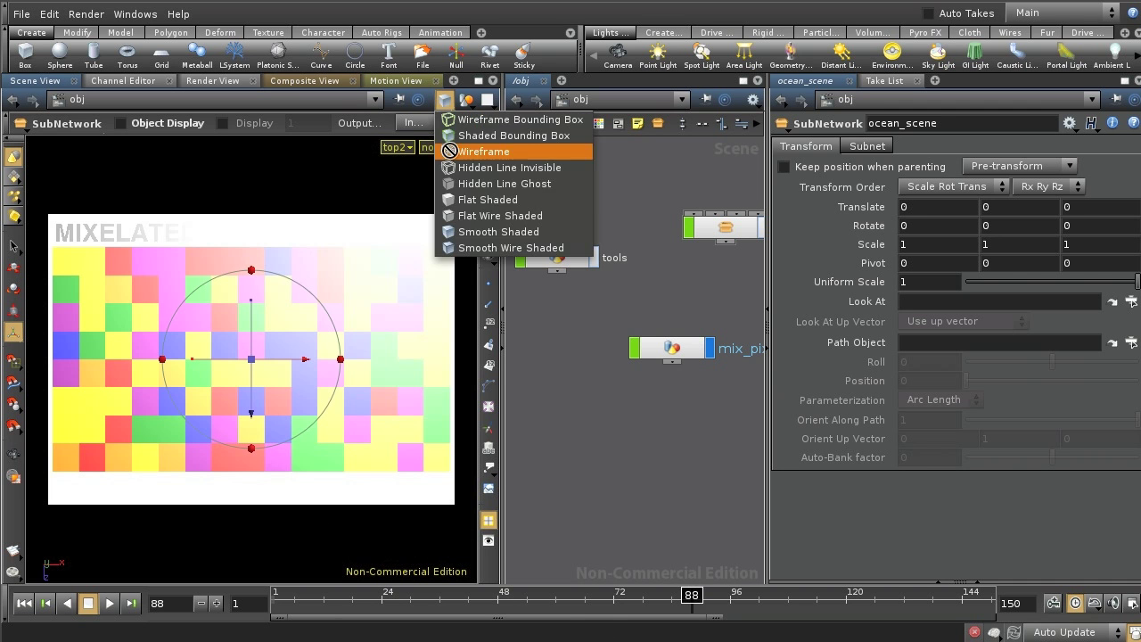
pyautogui.click(490, 200)
pyautogui.press('d')
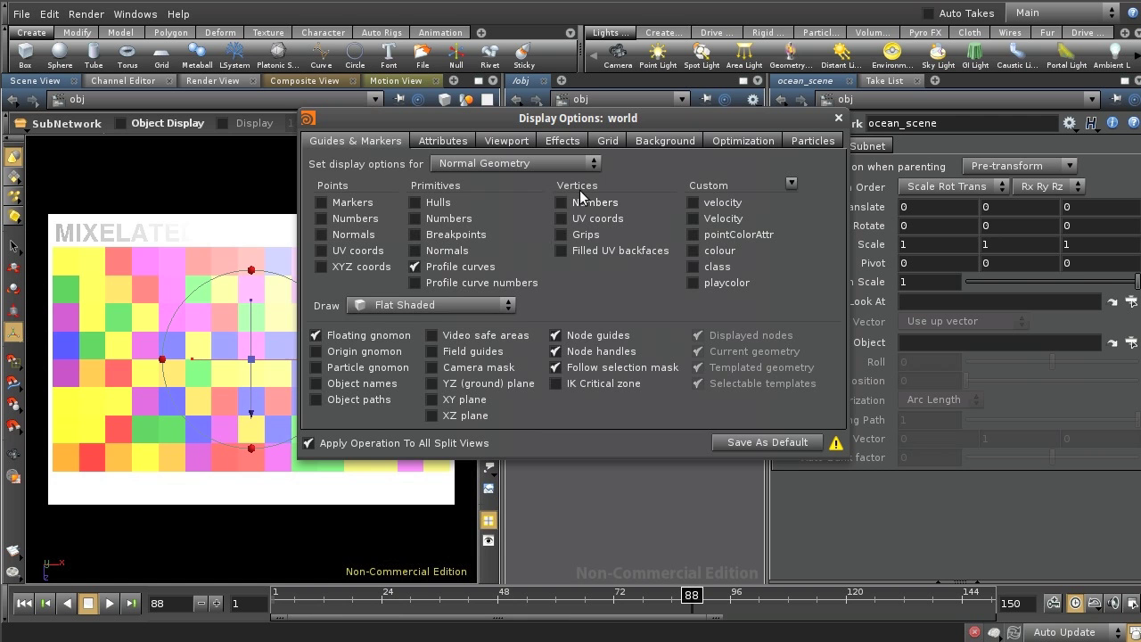
pyautogui.click(572, 140)
pyautogui.click(603, 270)
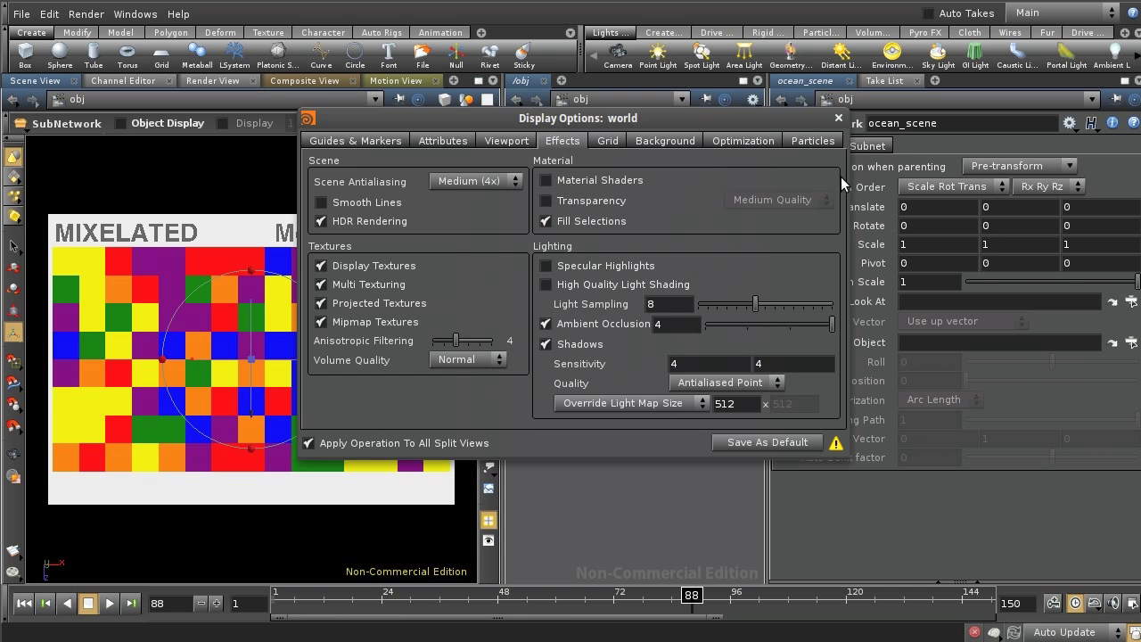
pyautogui.click(838, 119)
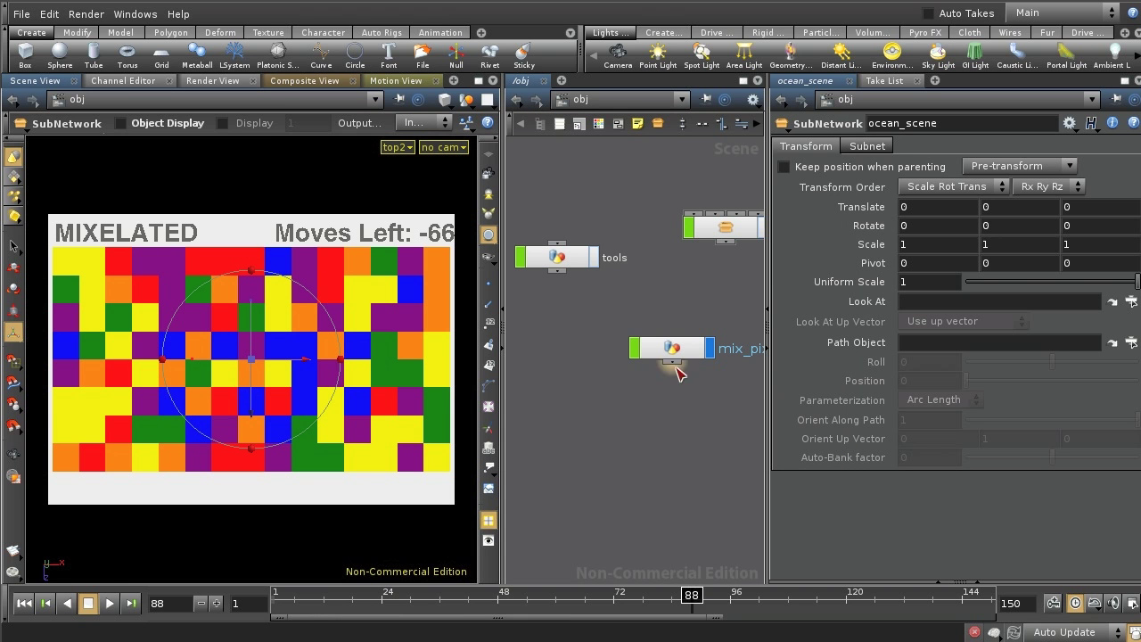
pyautogui.click(24, 602)
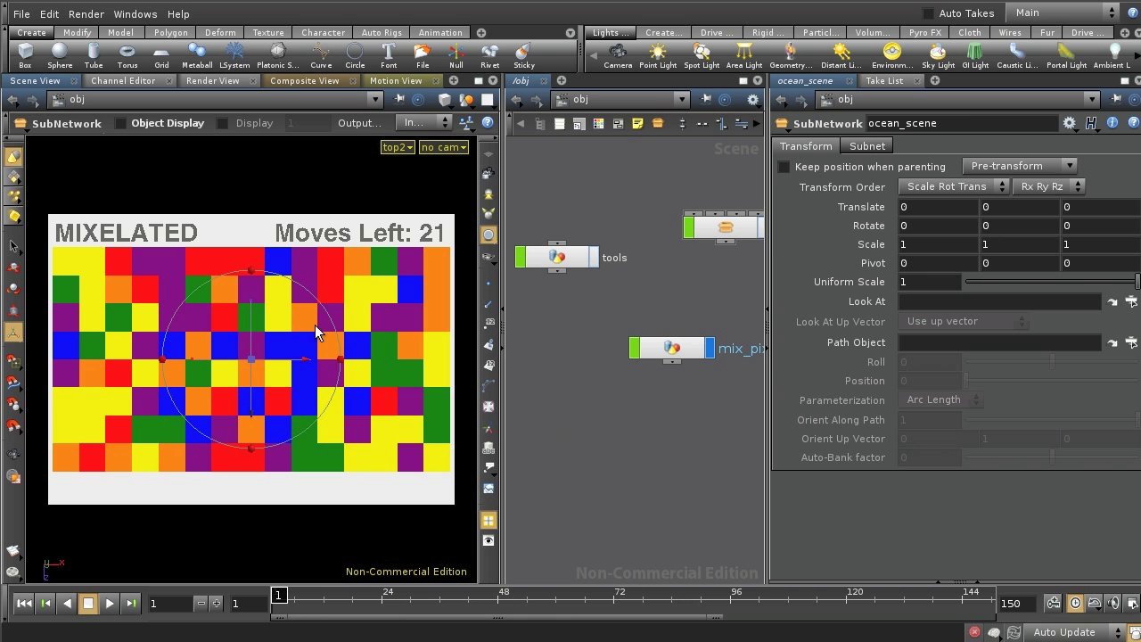
pyautogui.moveTo(659, 344); pyautogui.dragTo(665, 347)
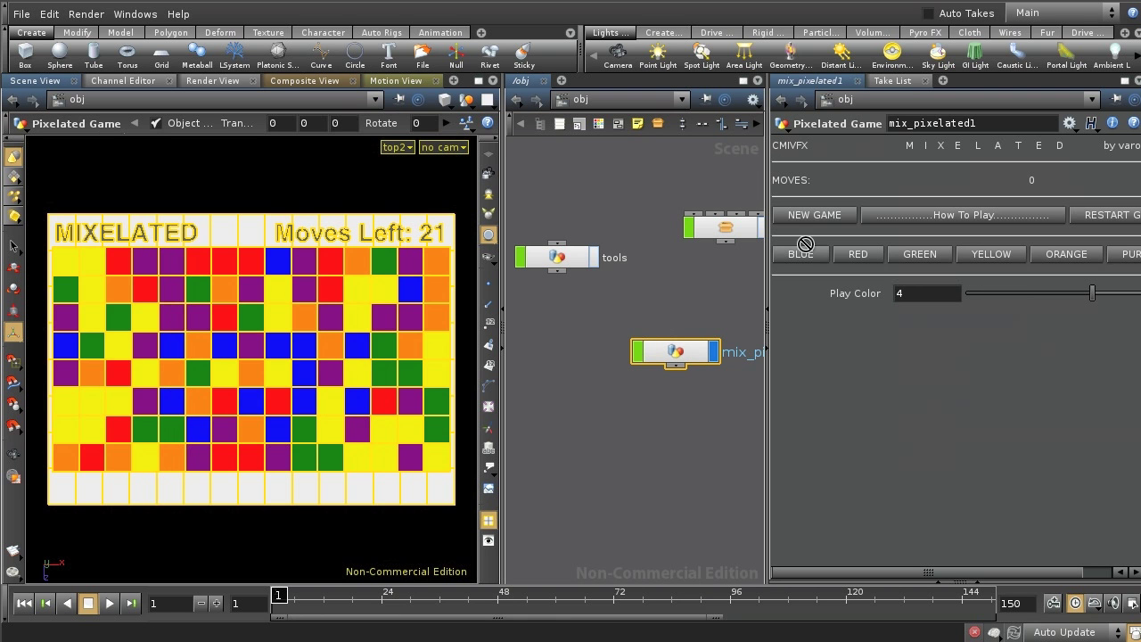
# Step: Start a NEW GAME and flood Blue, Green, Red, Orange, Green, Purple, leaving Moves Left at 15
pyautogui.click(800, 214)
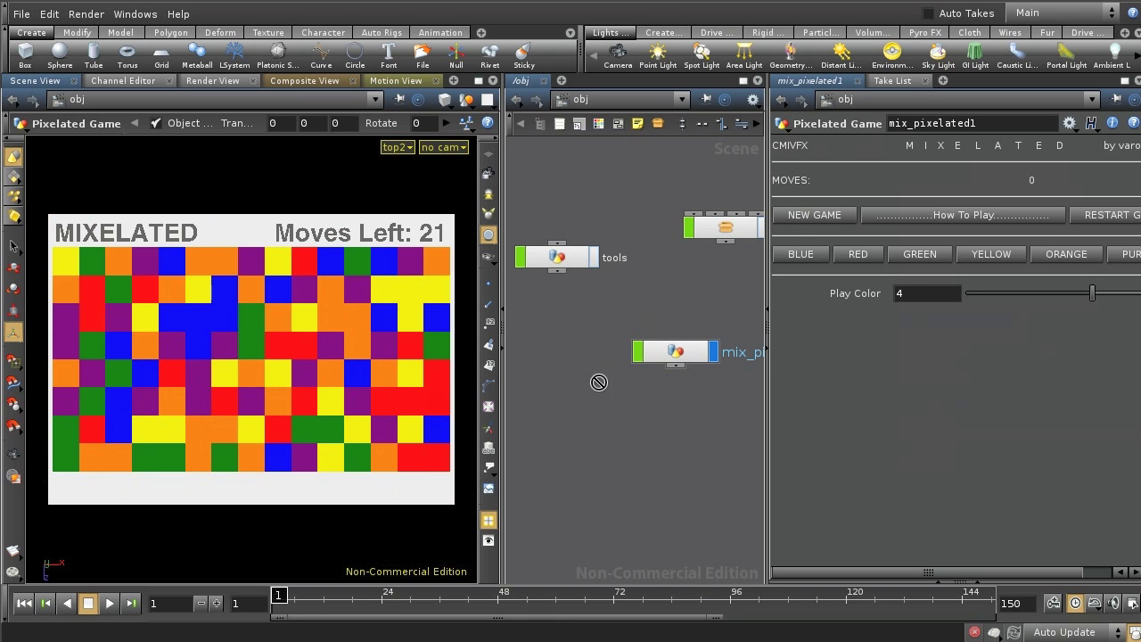
pyautogui.click(813, 255)
pyautogui.click(923, 254)
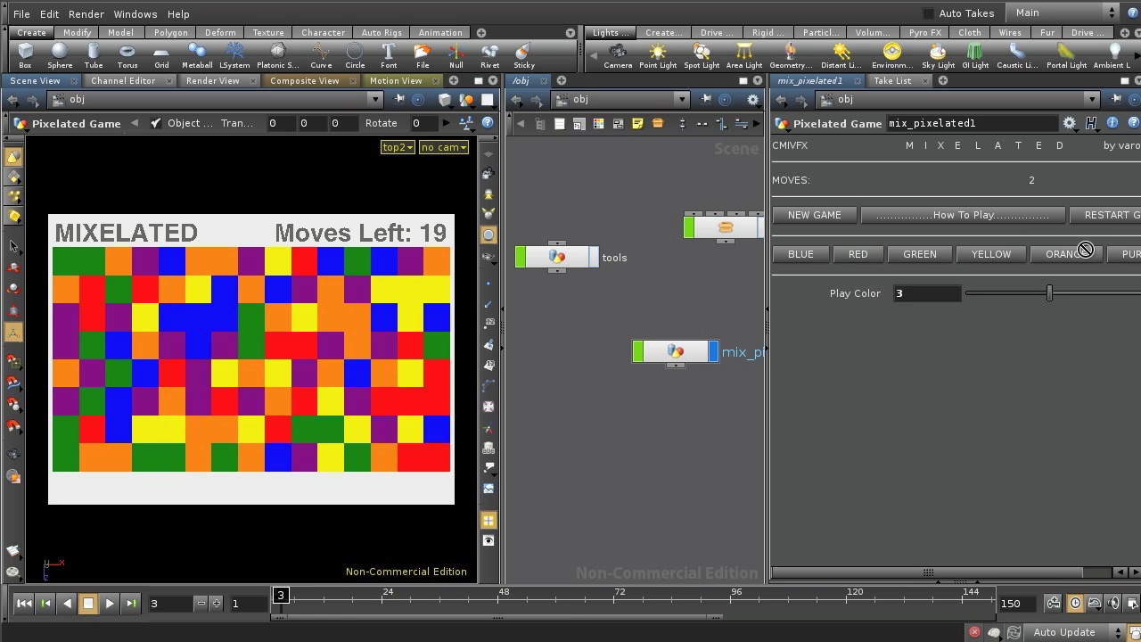
pyautogui.click(766, 405)
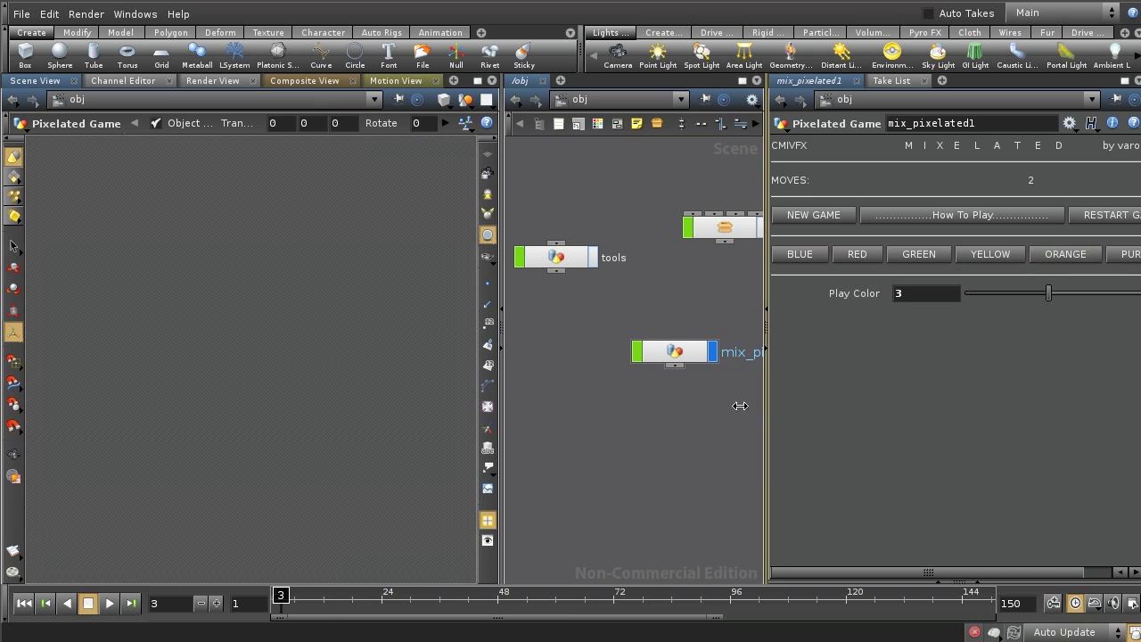
pyautogui.moveTo(739, 406); pyautogui.dragTo(705, 406)
pyautogui.click(796, 256)
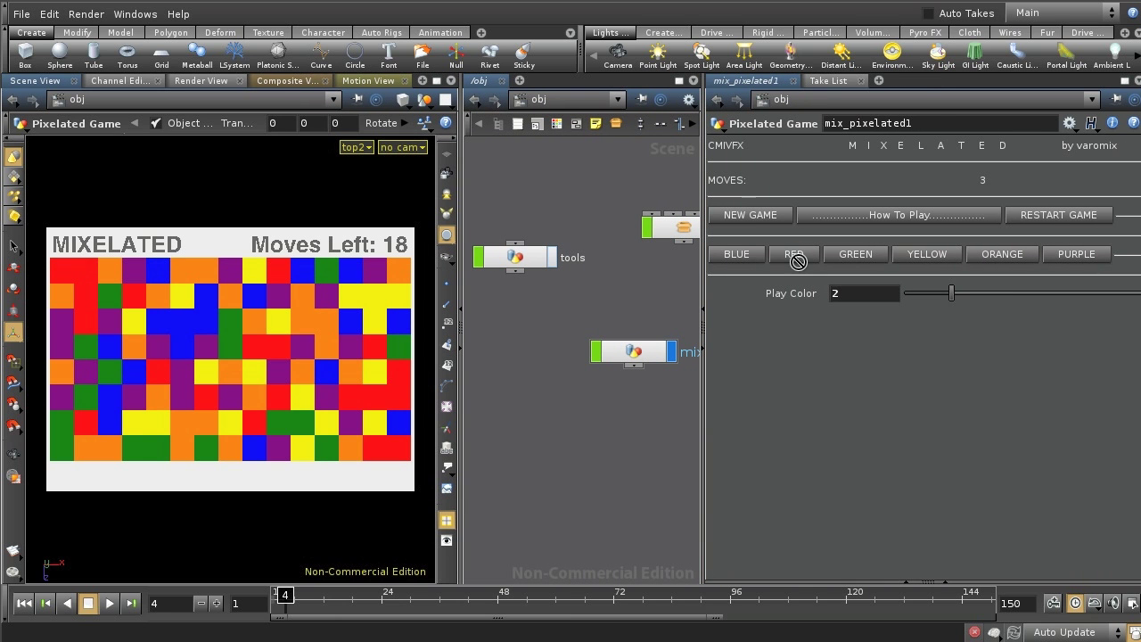
pyautogui.click(1012, 253)
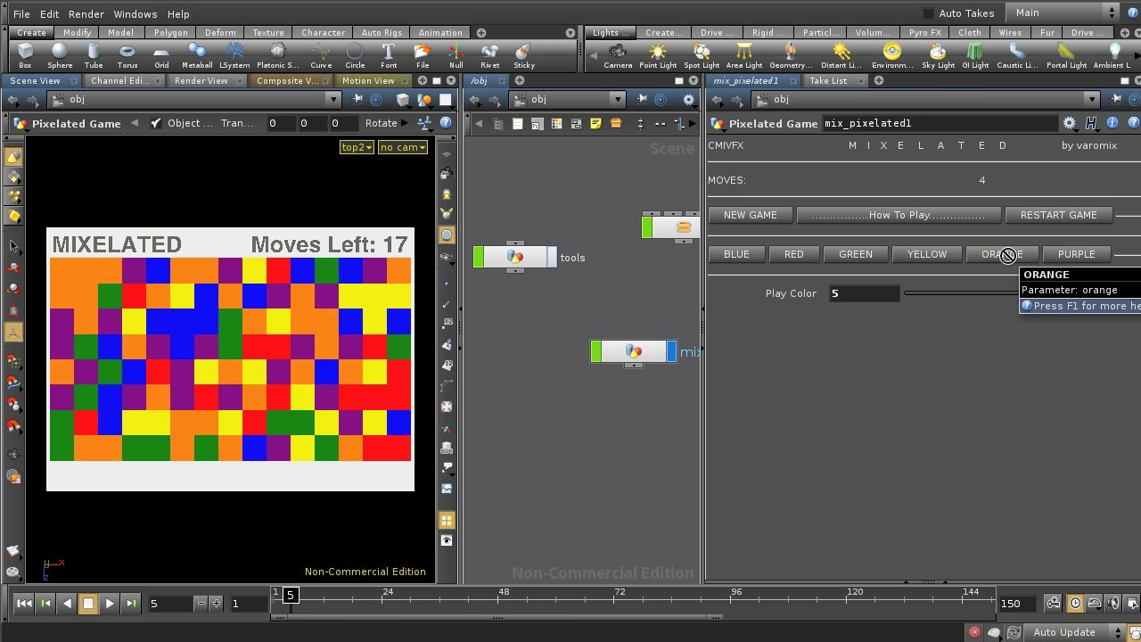
pyautogui.click(839, 255)
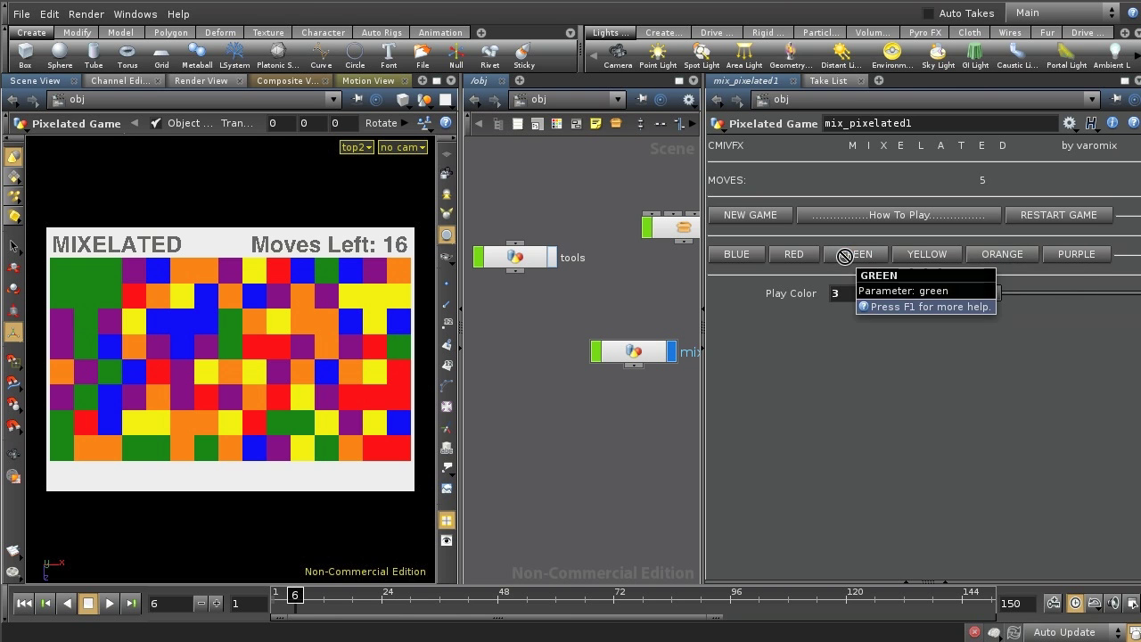
pyautogui.click(1053, 254)
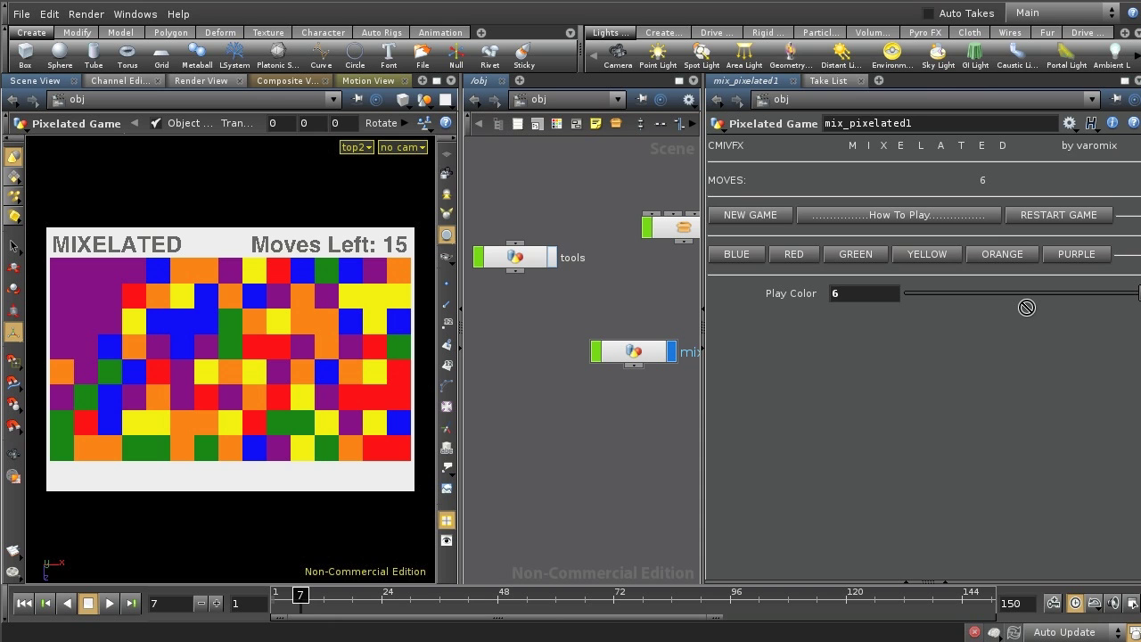